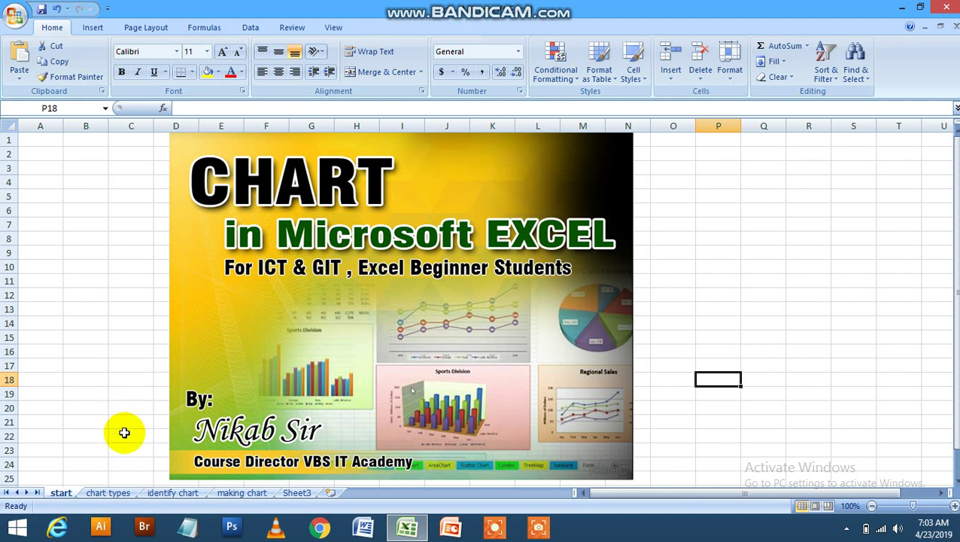
Switch to the chart types sheet of column, bar, line, pie, area and doughnut samples
click(116, 492)
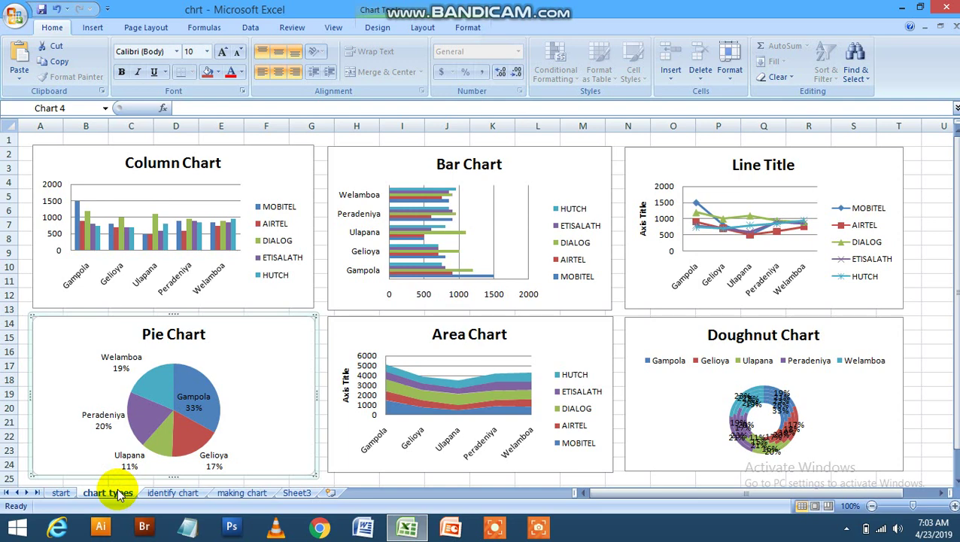
Select the Column, Bar, Line and Pie sample charts one after another
click(281, 158)
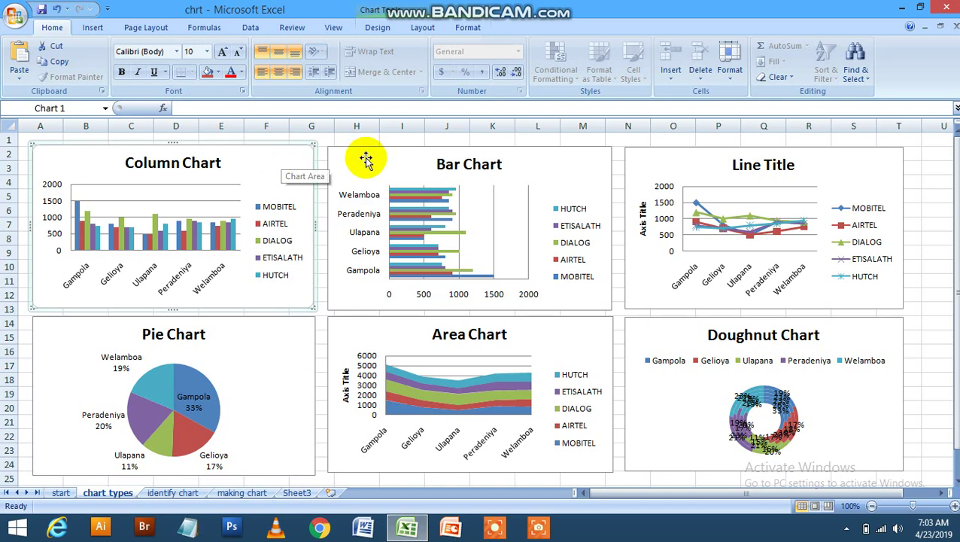
click(365, 159)
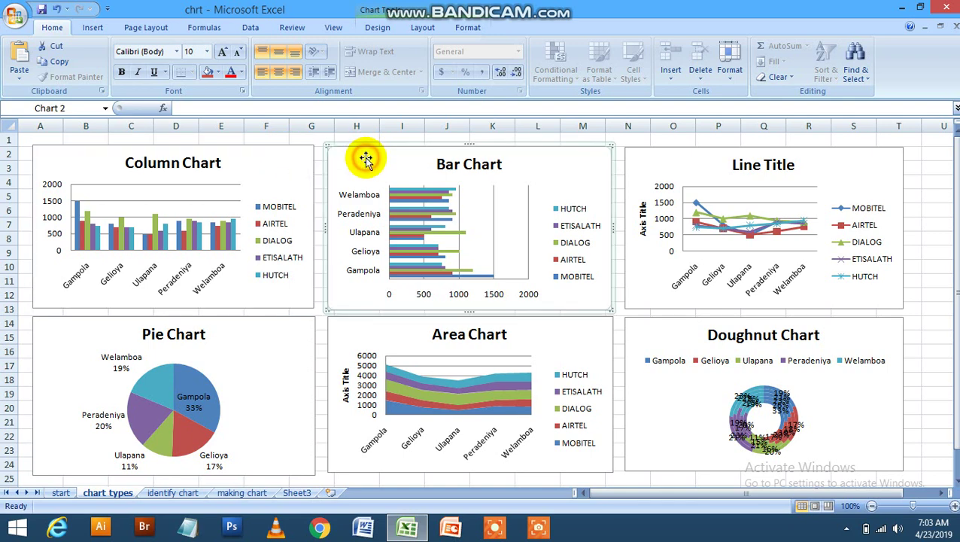
click(628, 160)
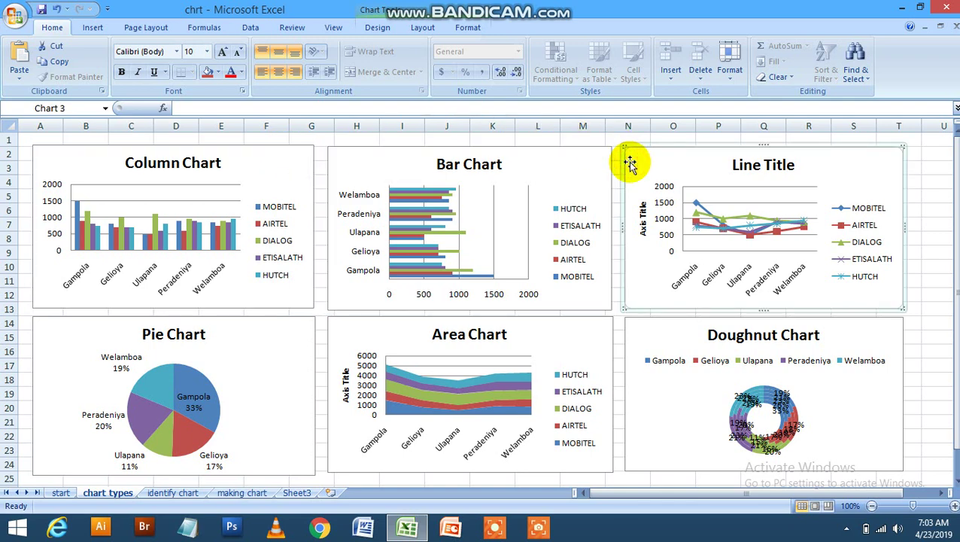
click(263, 324)
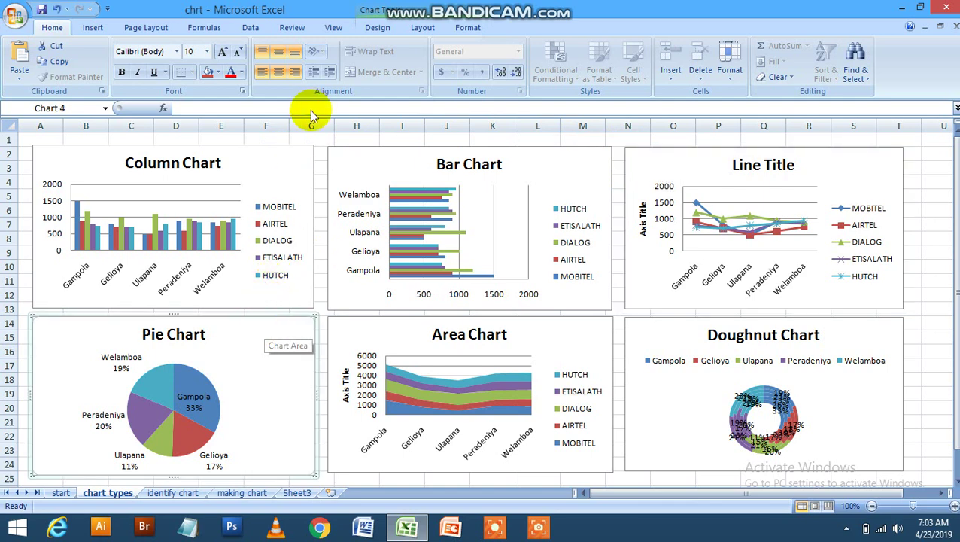
Reselect the Column, Bar, Line and Pie samples and bring up the Insert ribbon's chart commands
click(295, 184)
click(367, 164)
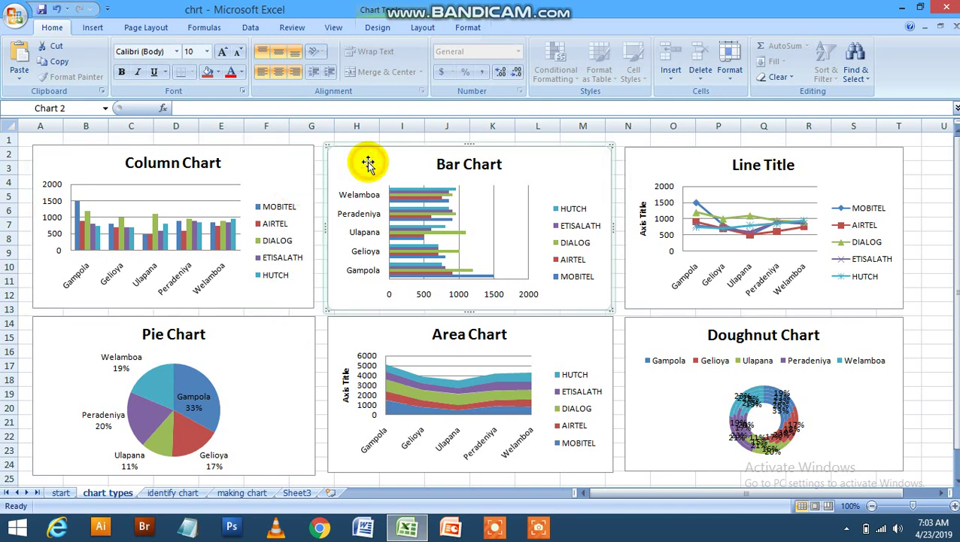
click(645, 172)
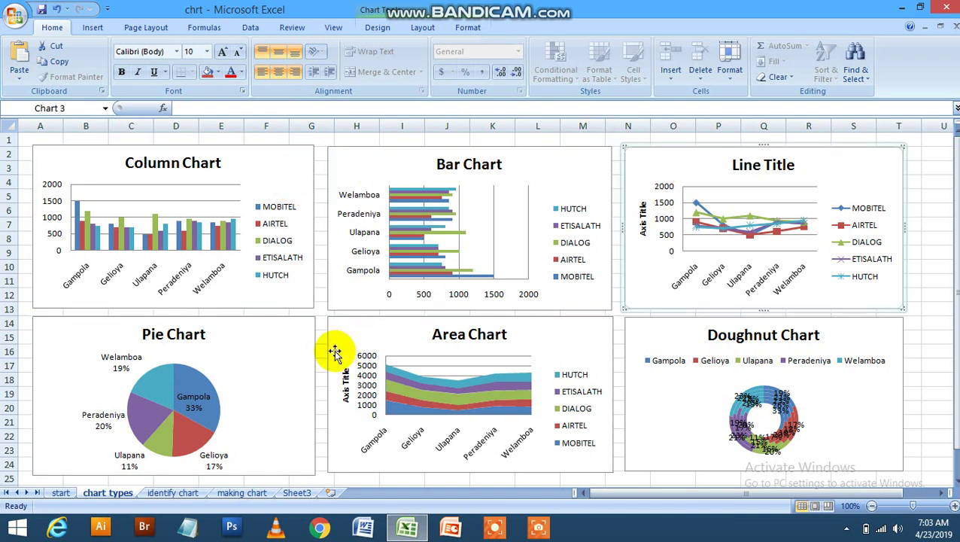
click(300, 338)
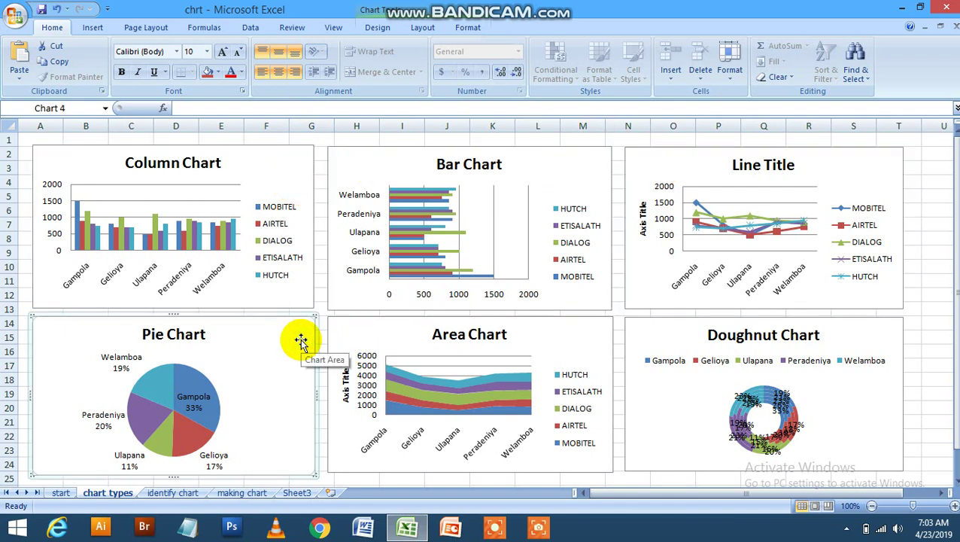
click(94, 28)
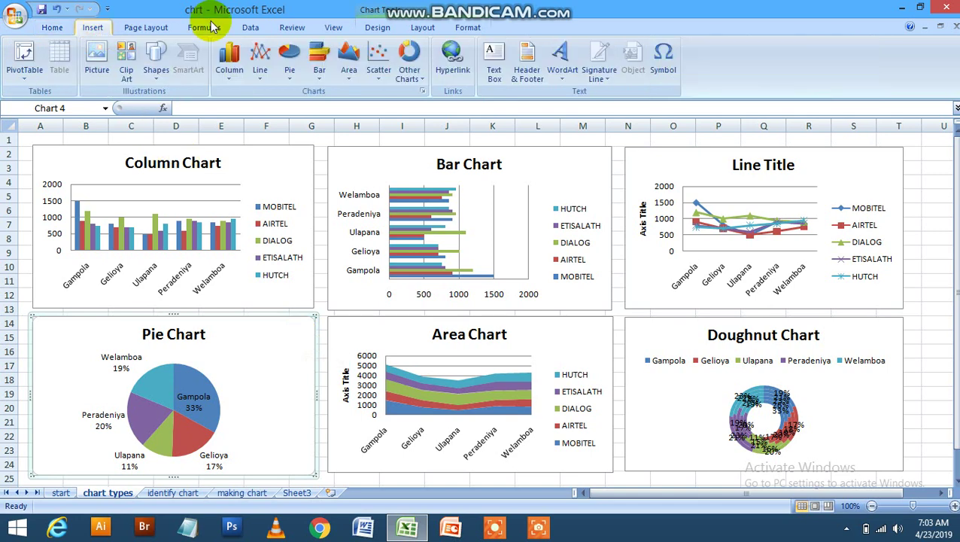
click(422, 91)
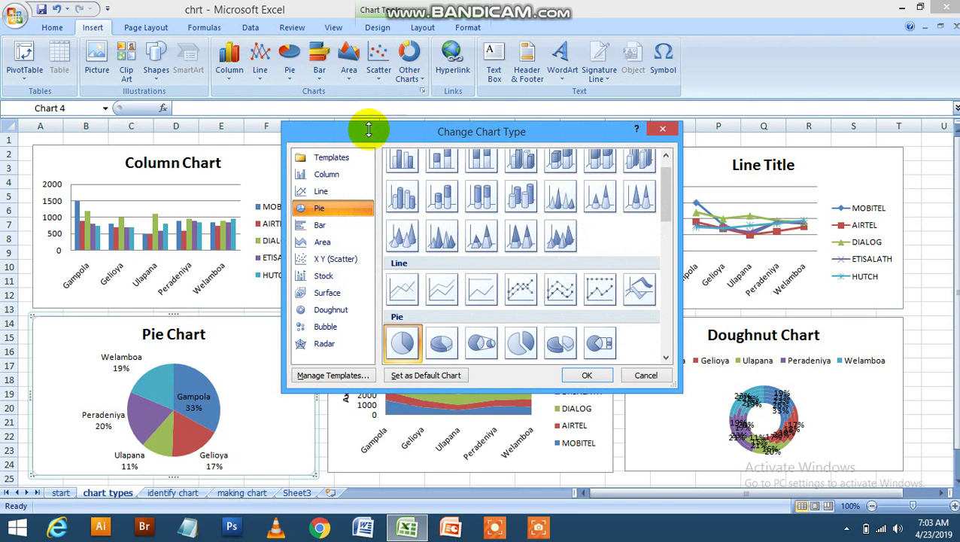
click(345, 175)
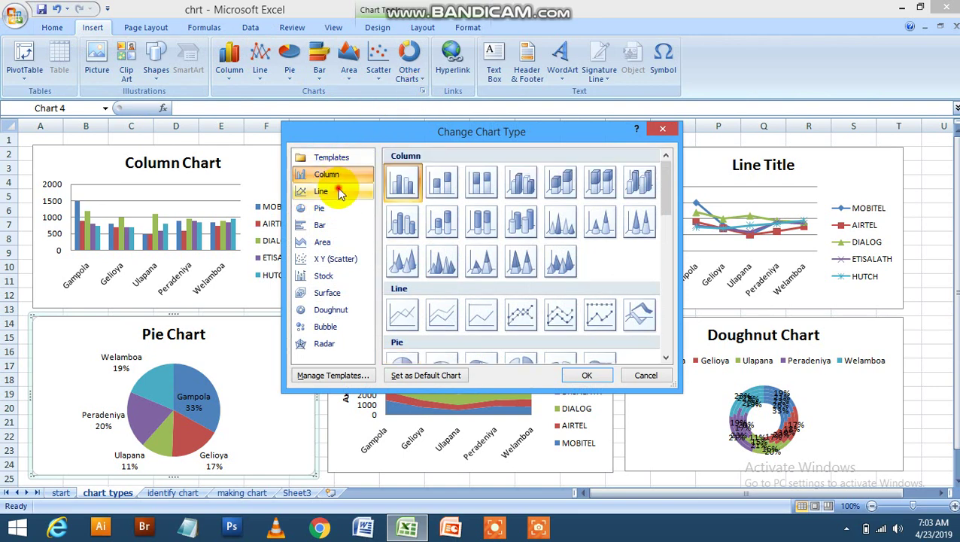
click(338, 192)
click(333, 210)
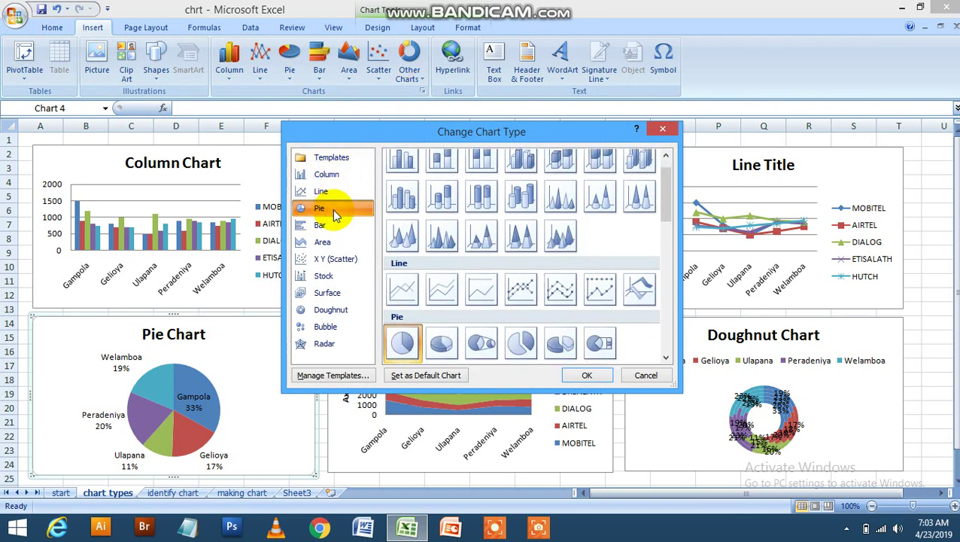
click(329, 226)
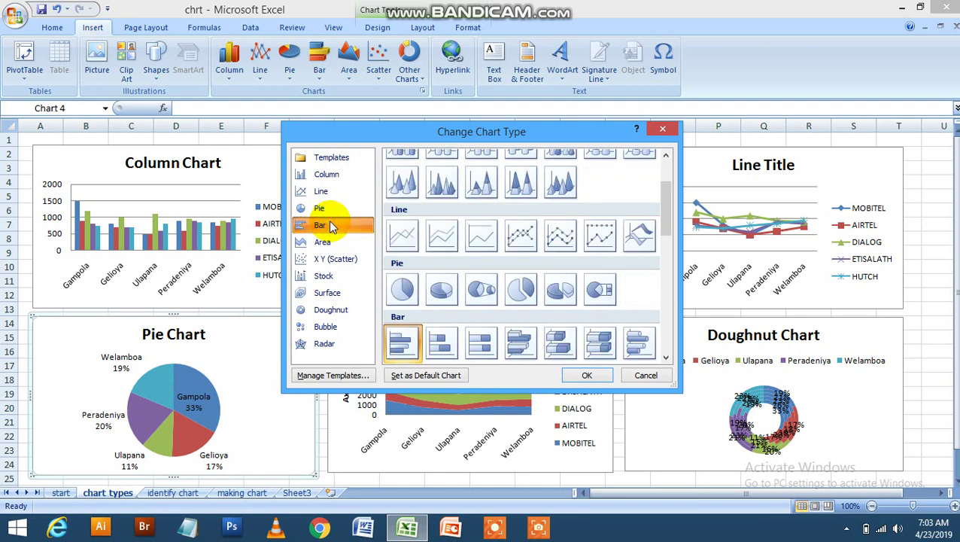
click(327, 240)
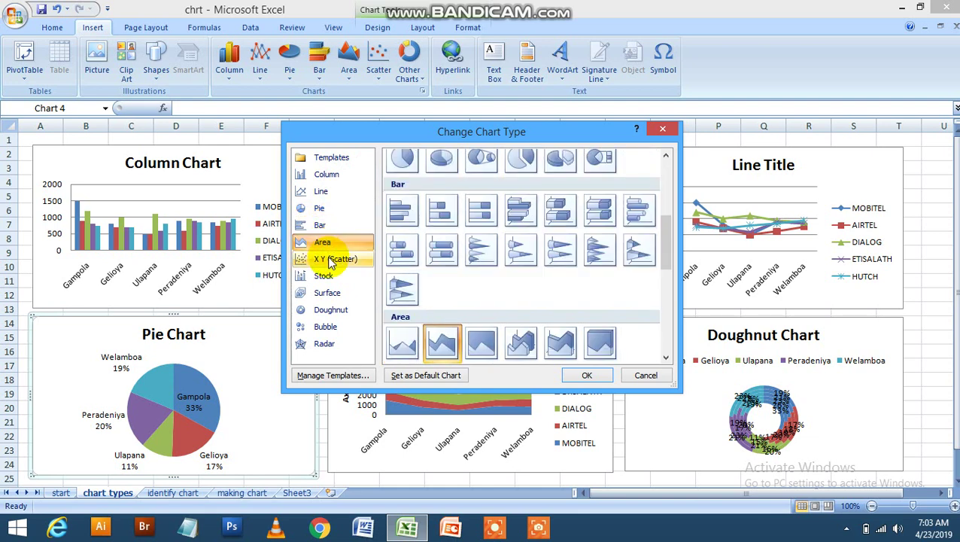
click(328, 257)
click(329, 276)
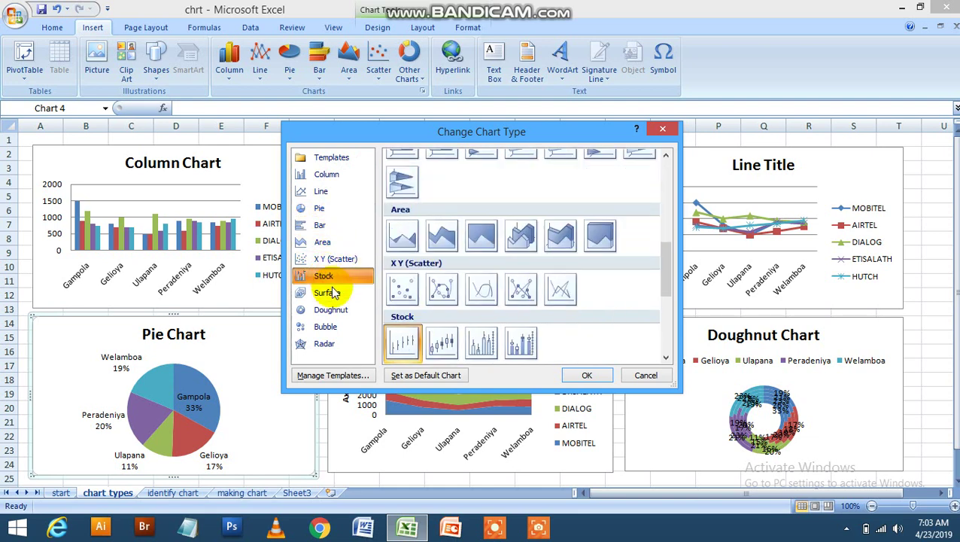
click(329, 294)
click(337, 311)
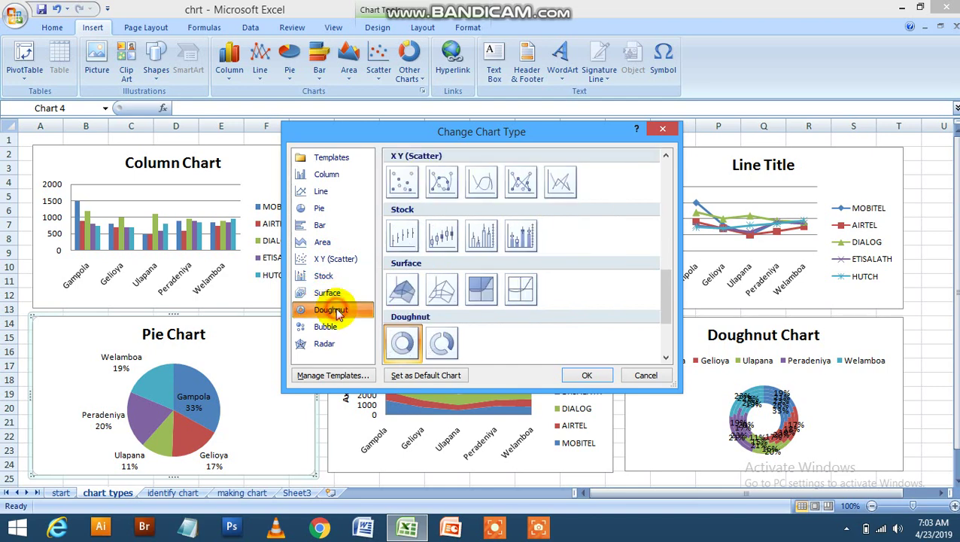
click(336, 326)
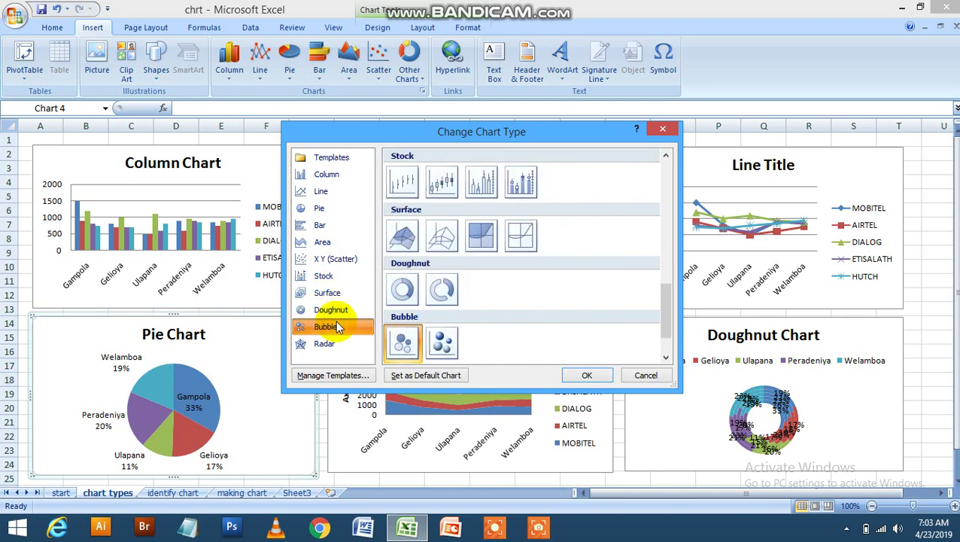
click(334, 343)
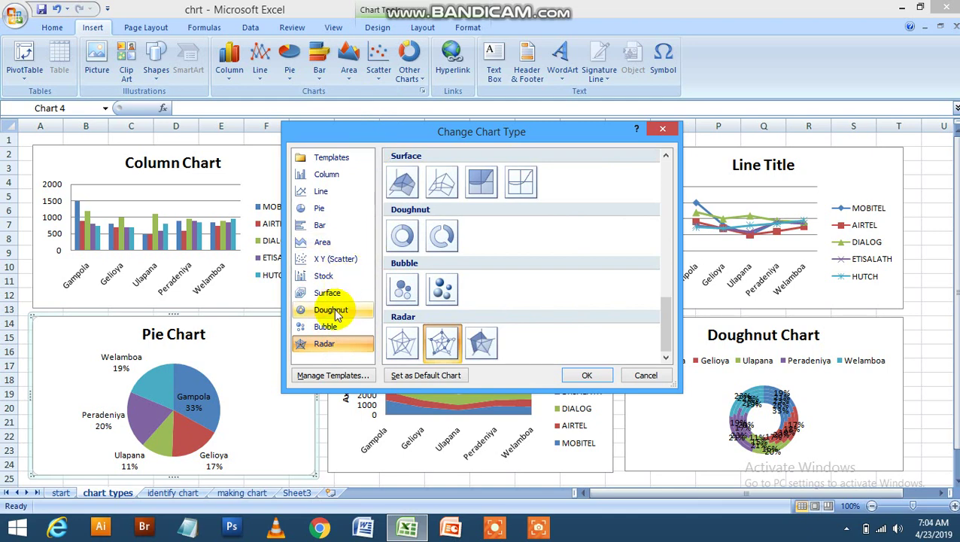
click(667, 131)
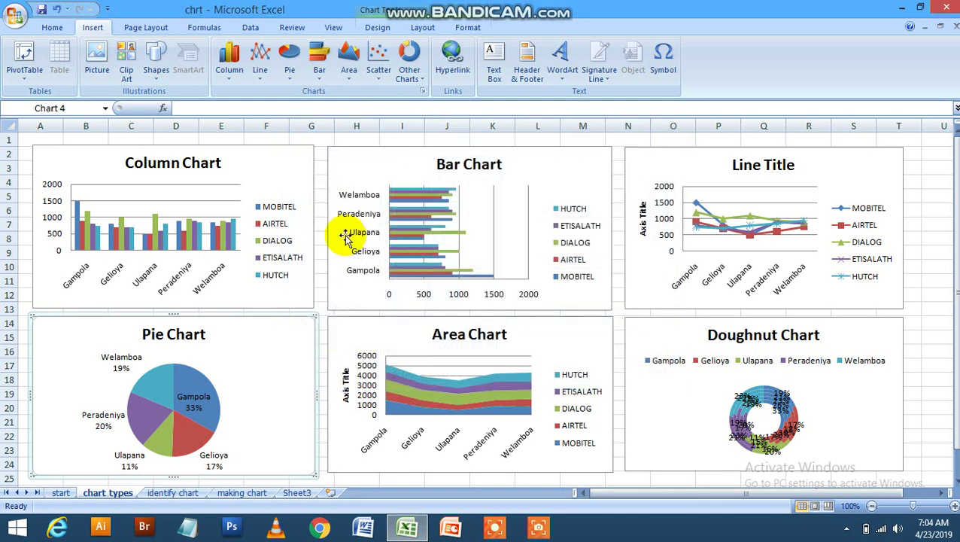
Select the Column, Bar, Line and Pie samples again, then go to the identify chart sheet
click(289, 182)
click(333, 172)
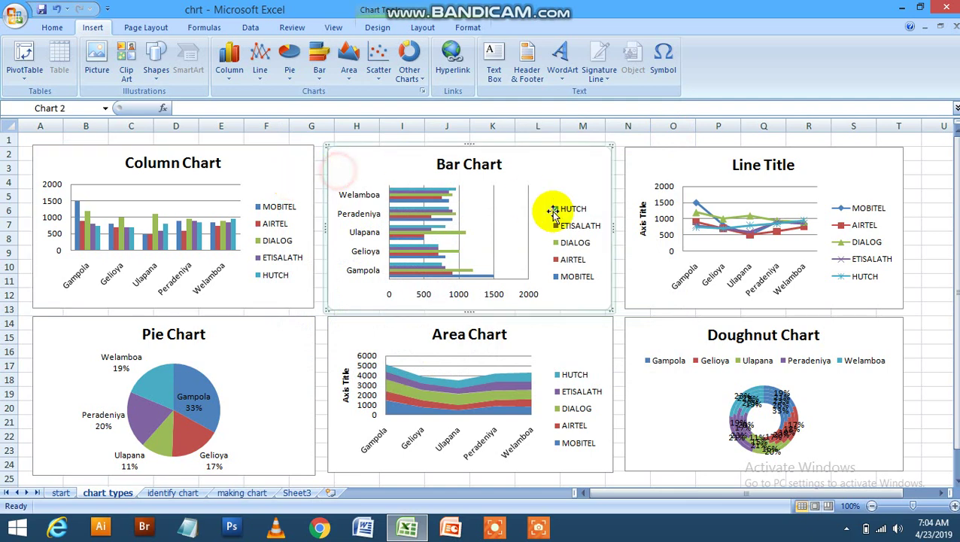
click(641, 172)
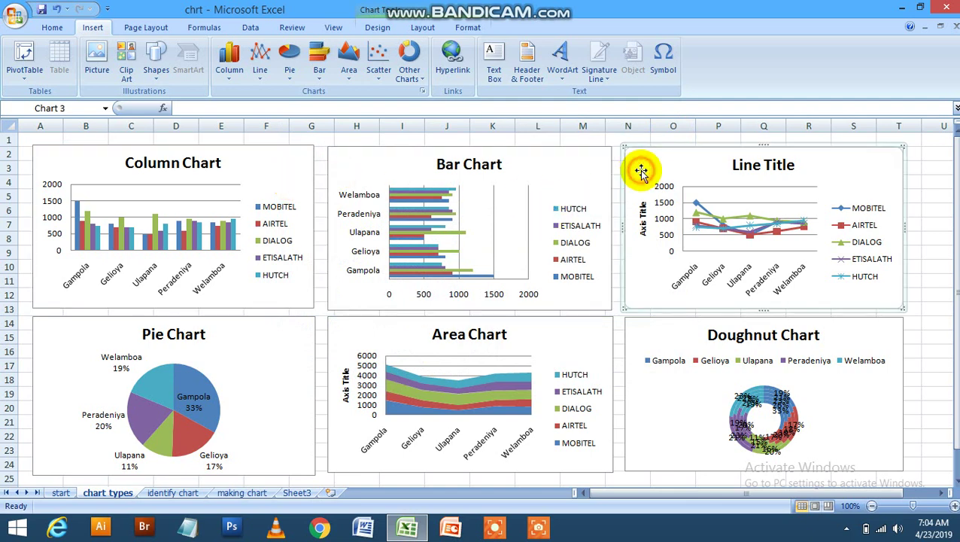
click(275, 365)
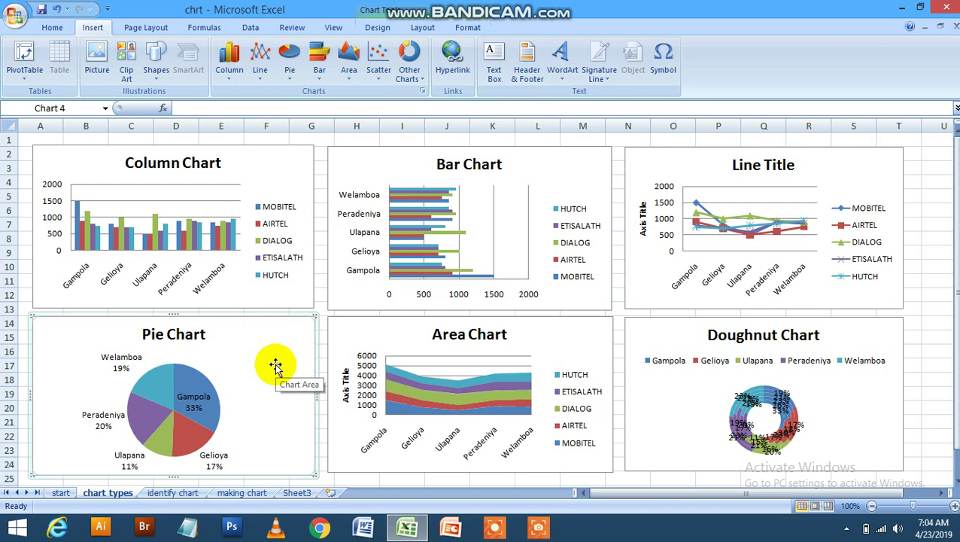
click(197, 495)
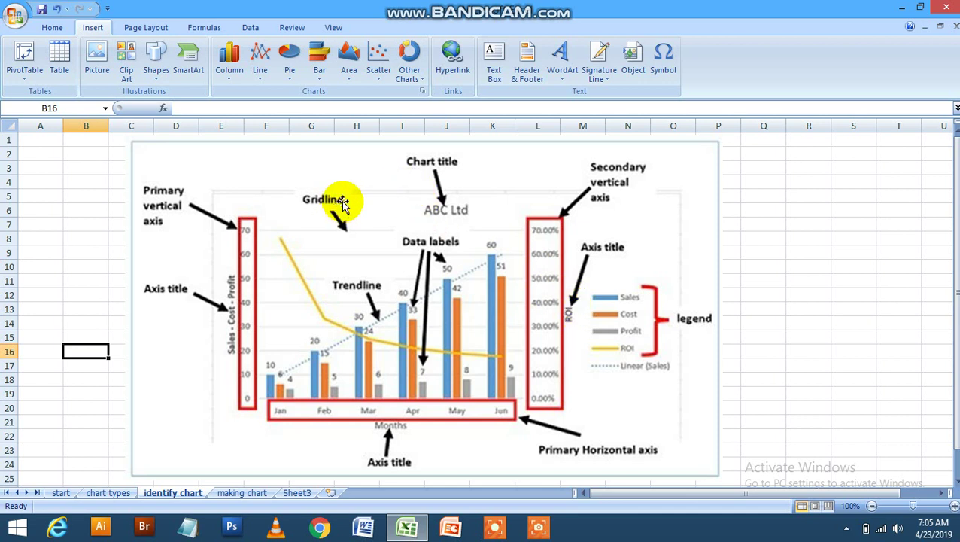
Switch to the making chart sheet holding the Sri Lanka Mobile Users table for Kandy District
click(236, 490)
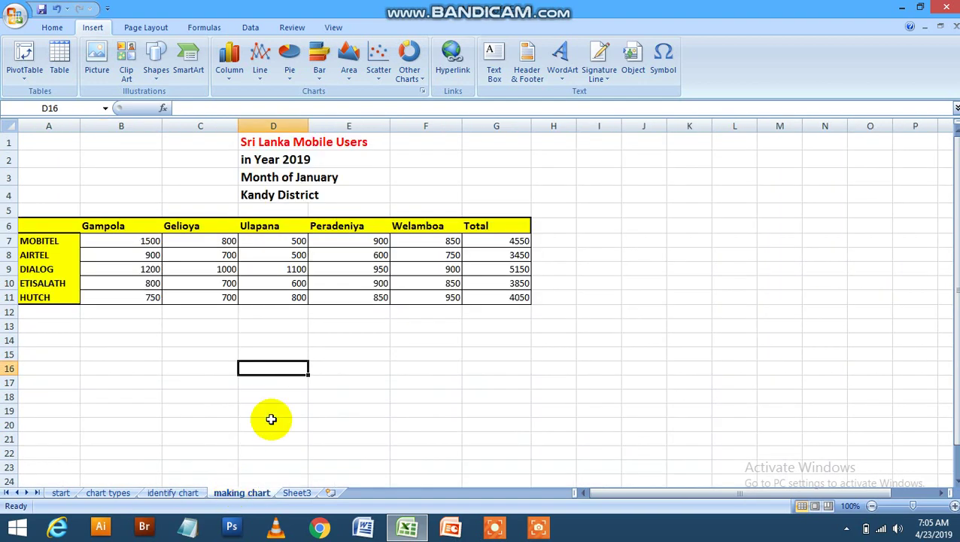
Select A6:F11, the operator and town figures without the Total column
click(351, 364)
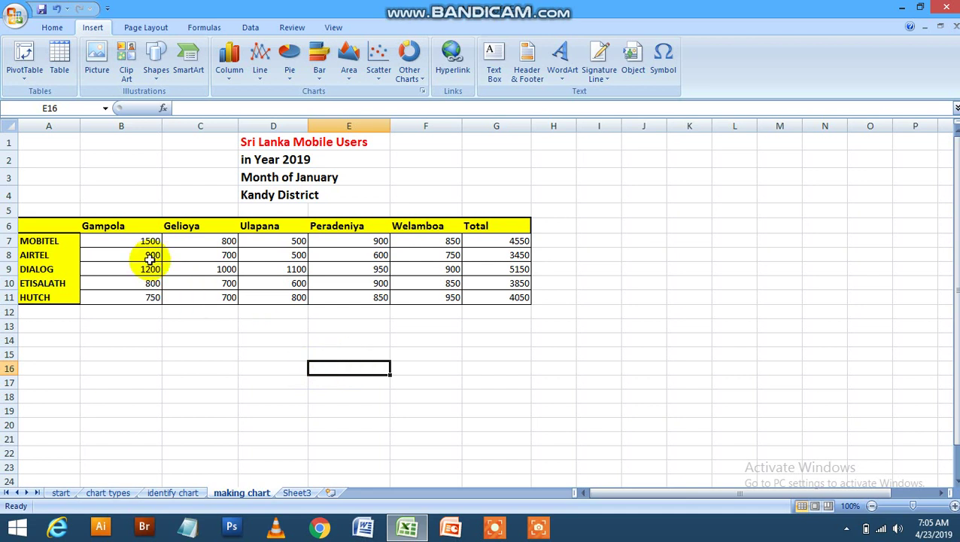
click(60, 226)
drag(61, 234, 403, 293)
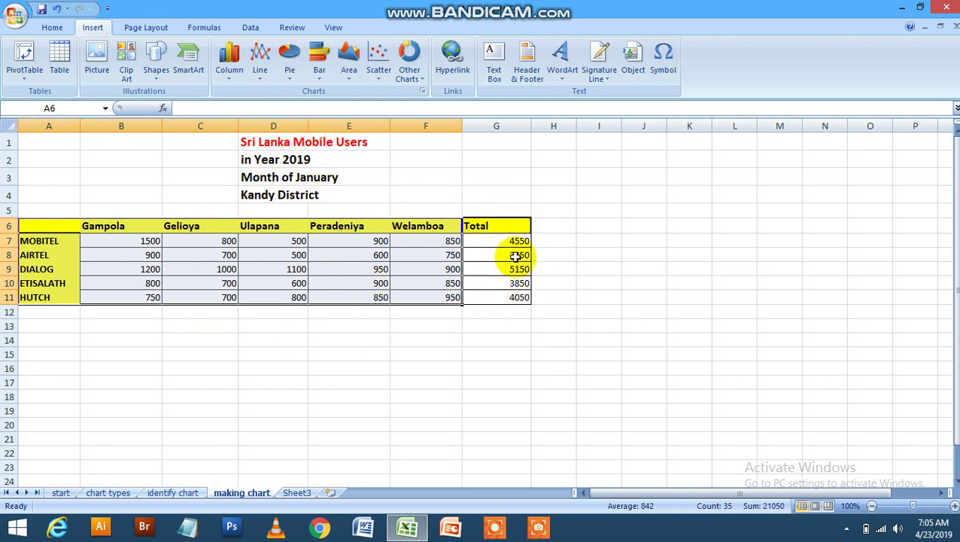
Browse the Column, Line and Pie galleries, then insert a 2-D Clustered Column chart
click(238, 69)
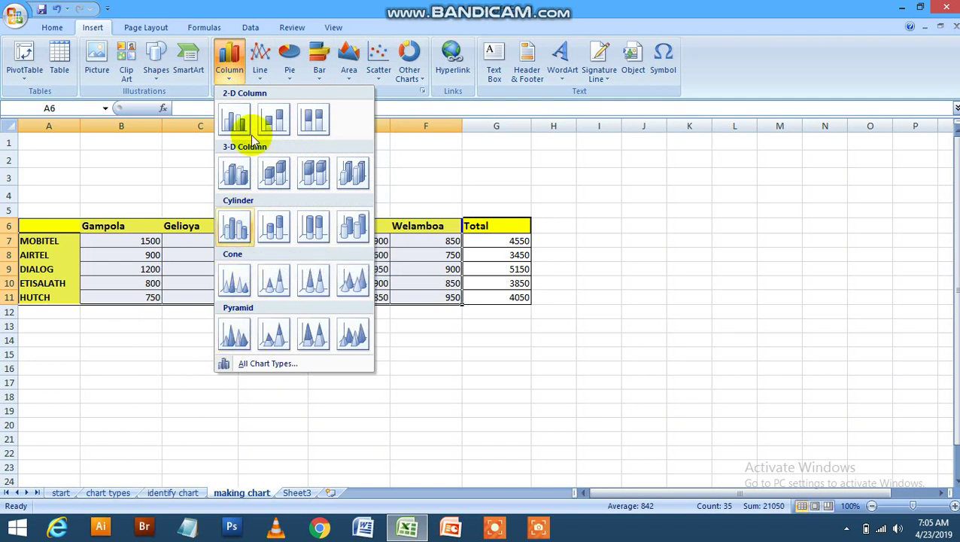
click(259, 66)
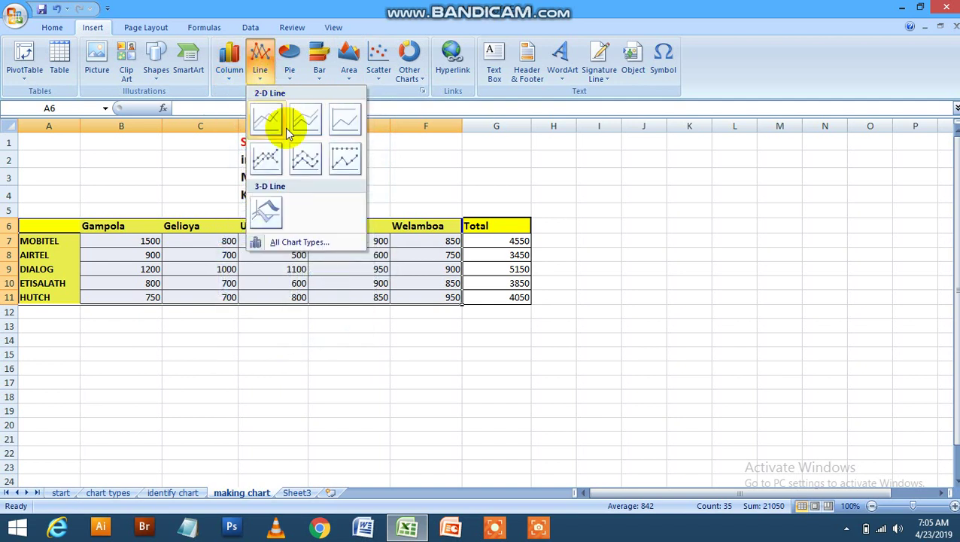
click(291, 60)
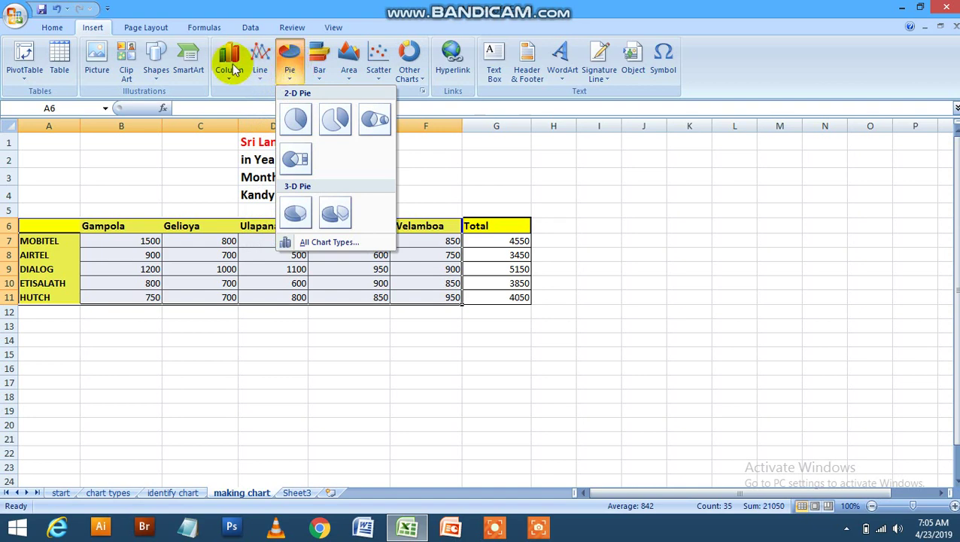
click(233, 68)
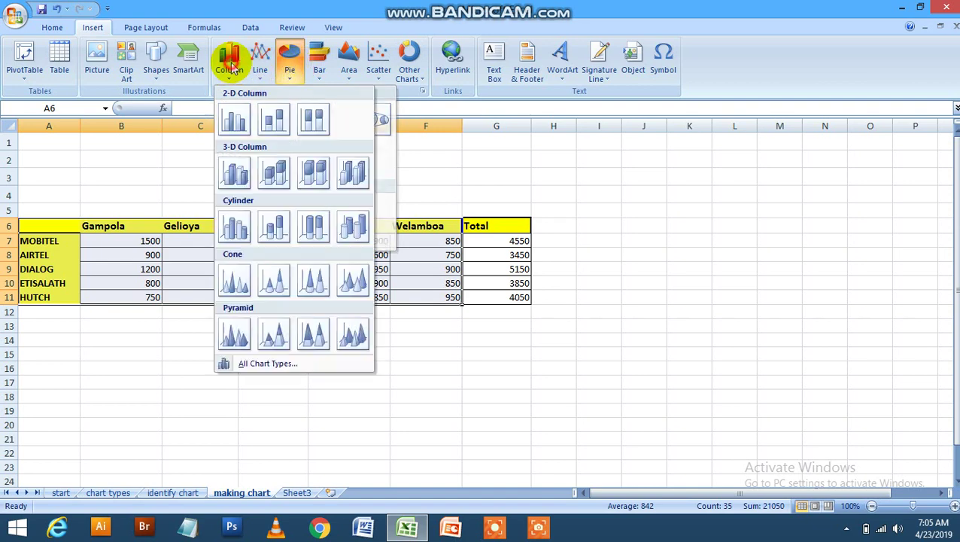
click(235, 122)
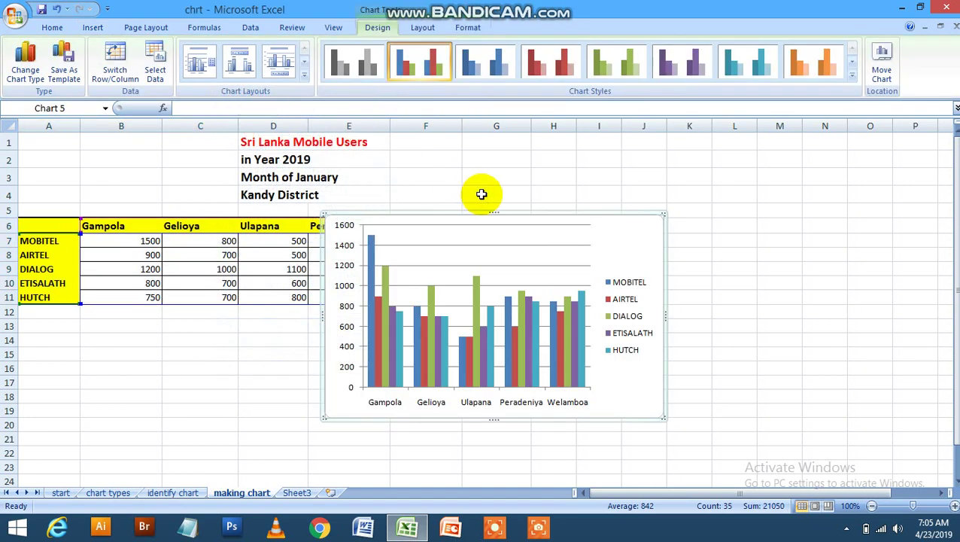
Move the new column chart right of the table and select MOBITEL's Gampola cell B7
drag(620, 236, 855, 240)
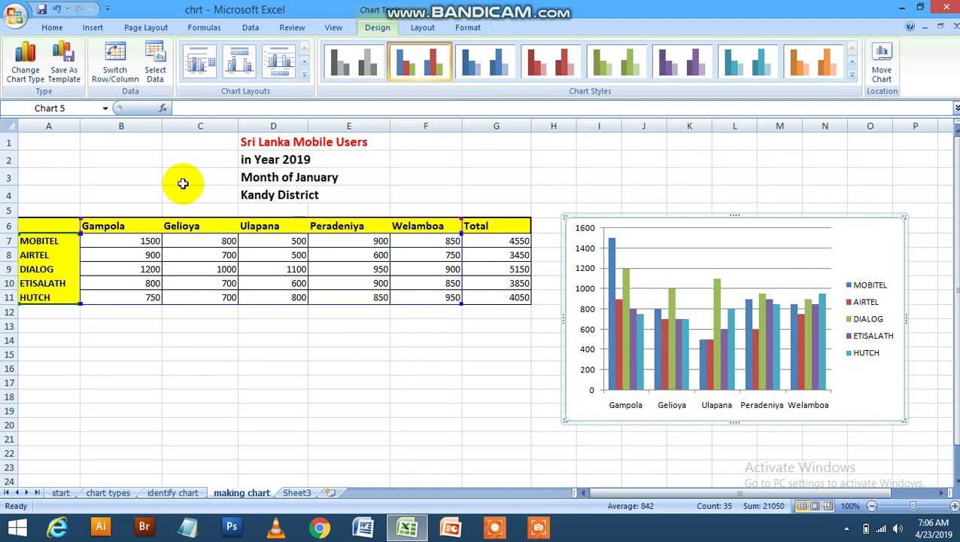
click(150, 240)
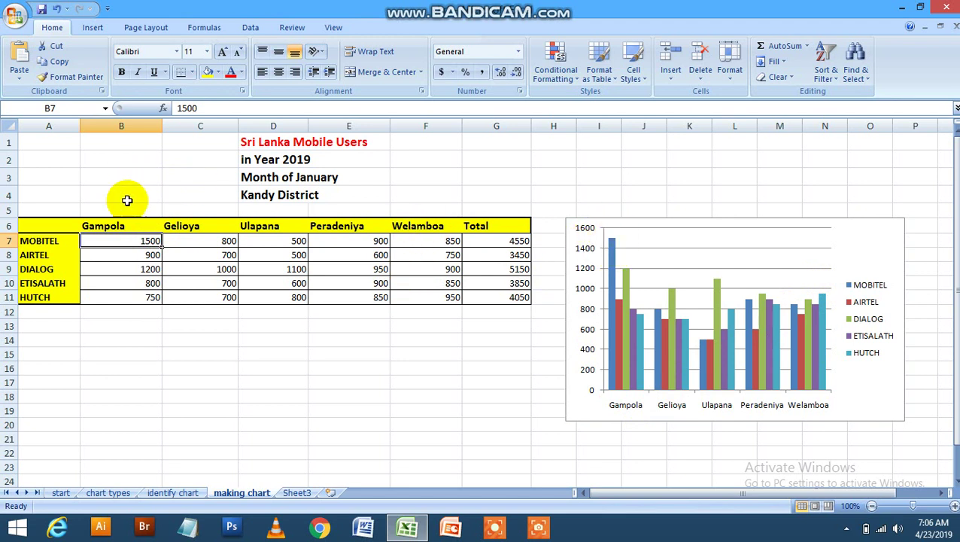
Set MOBITEL's Gampola and Gelioya values to 1000, then delete the column chart
text(10)
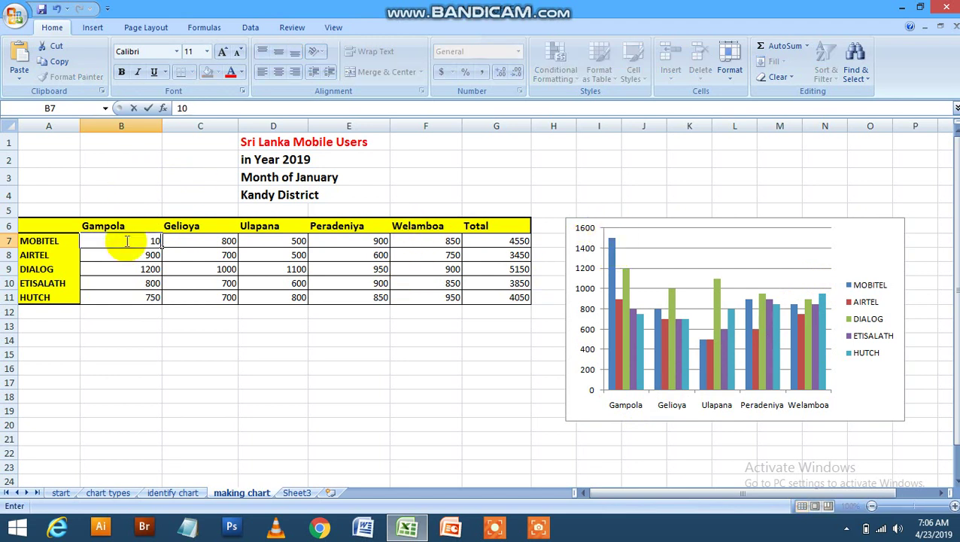
key(Return)
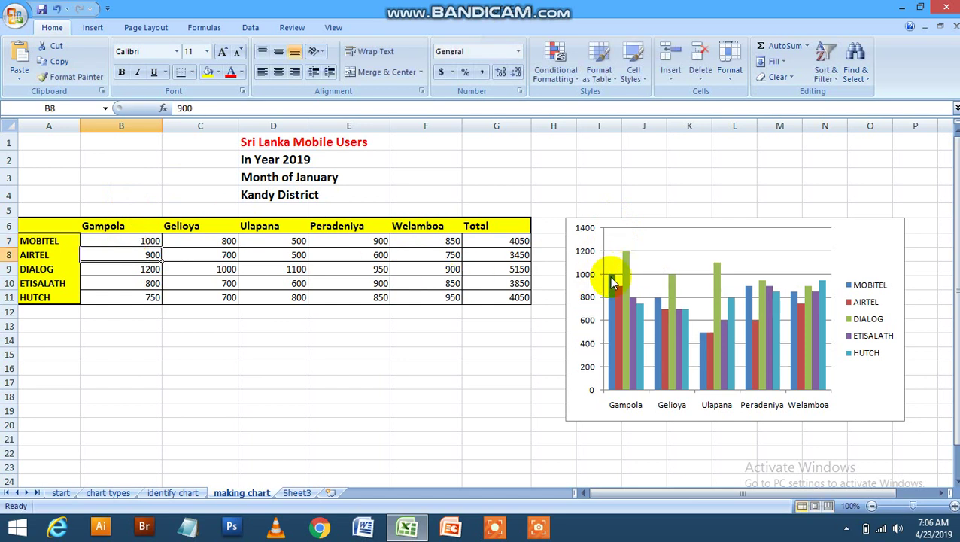
click(228, 243)
text(10)
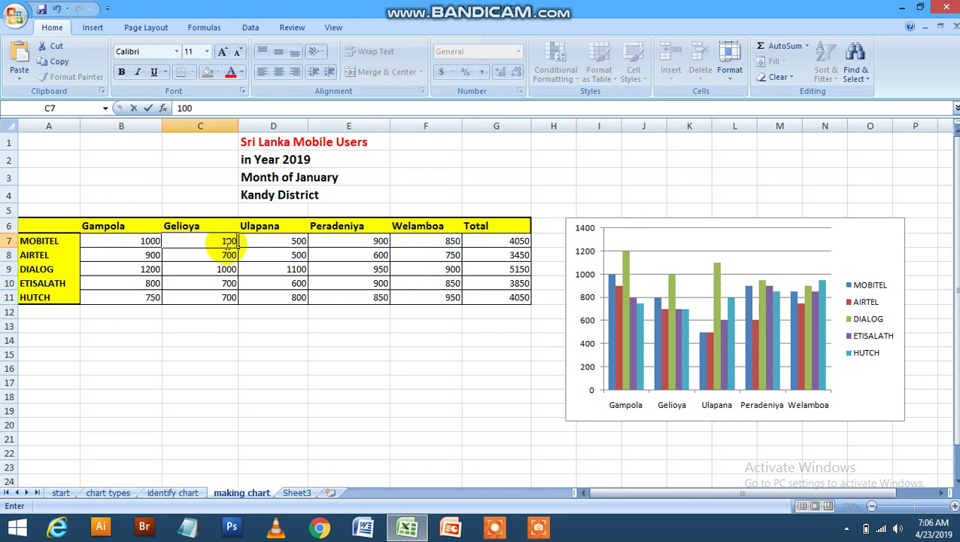
text(00)
key(Return)
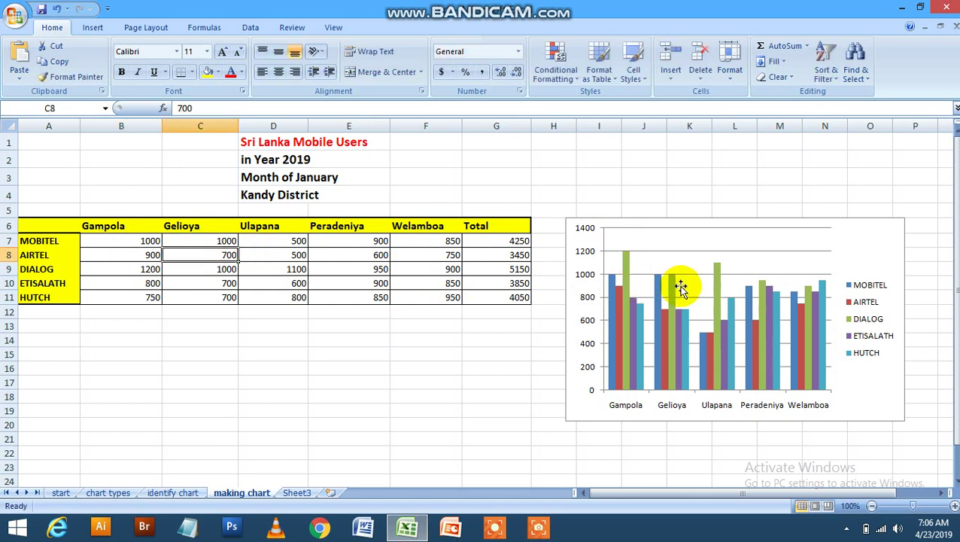
click(878, 261)
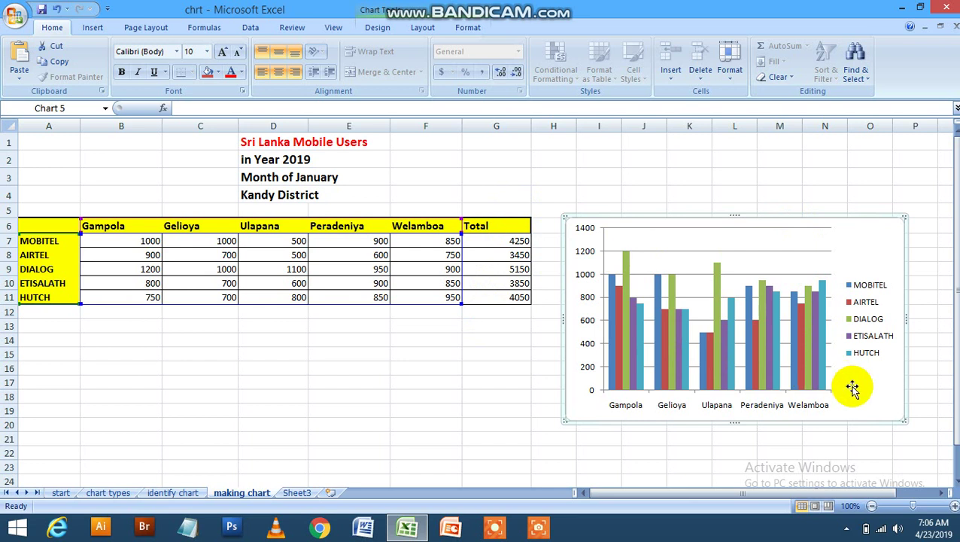
key(Delete)
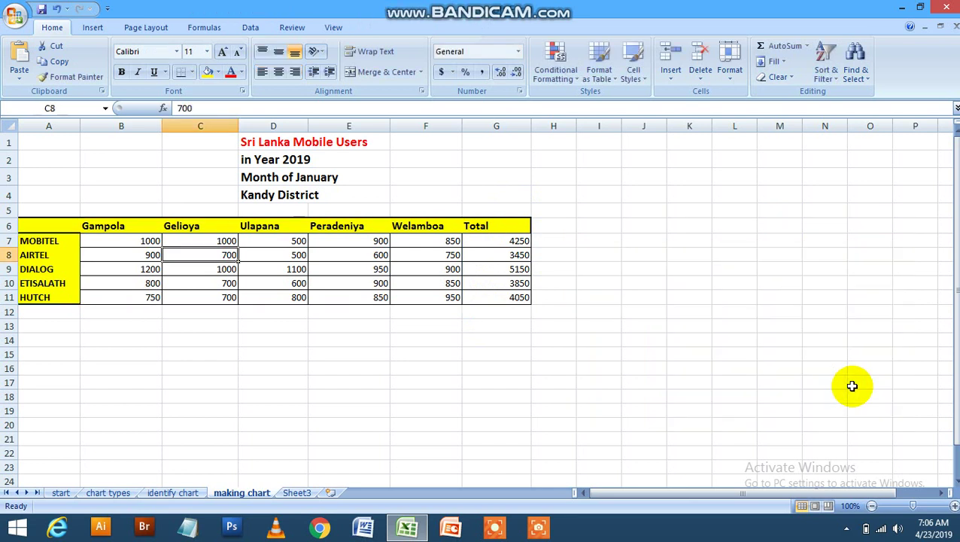
click(61, 225)
drag(61, 225, 486, 296)
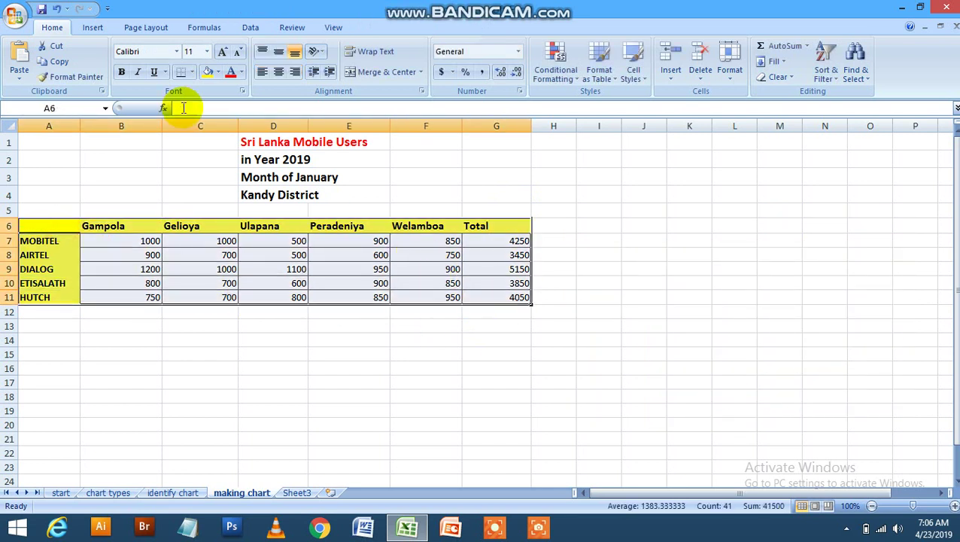
click(92, 27)
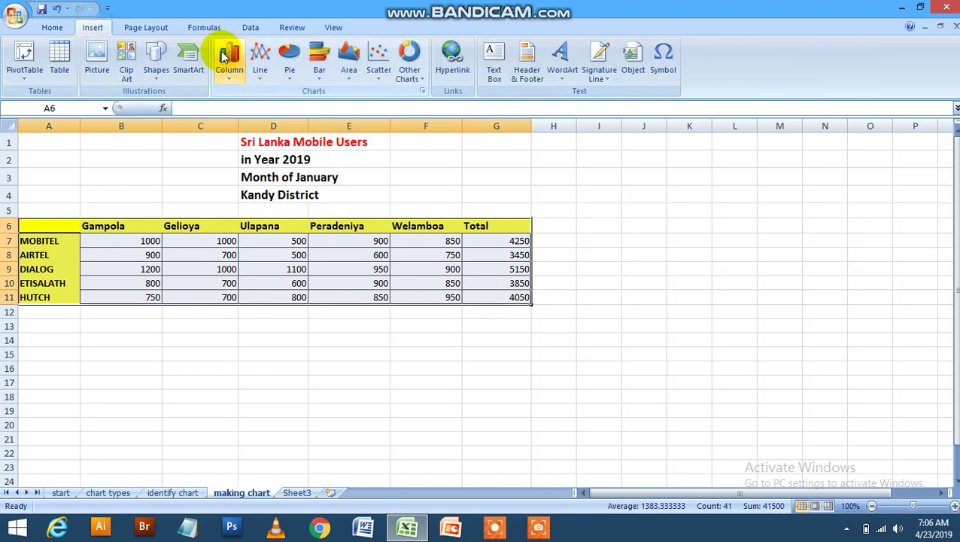
click(223, 56)
click(234, 119)
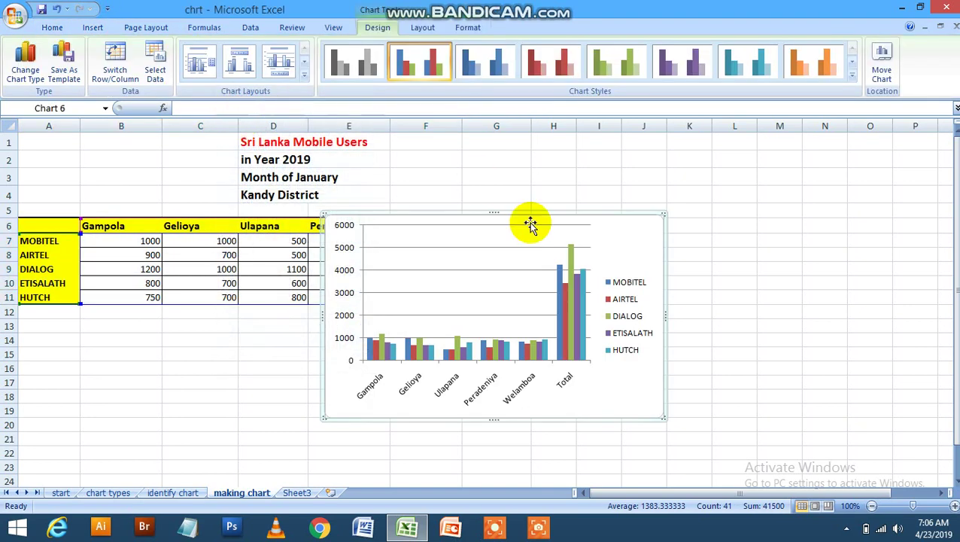
drag(618, 234, 857, 248)
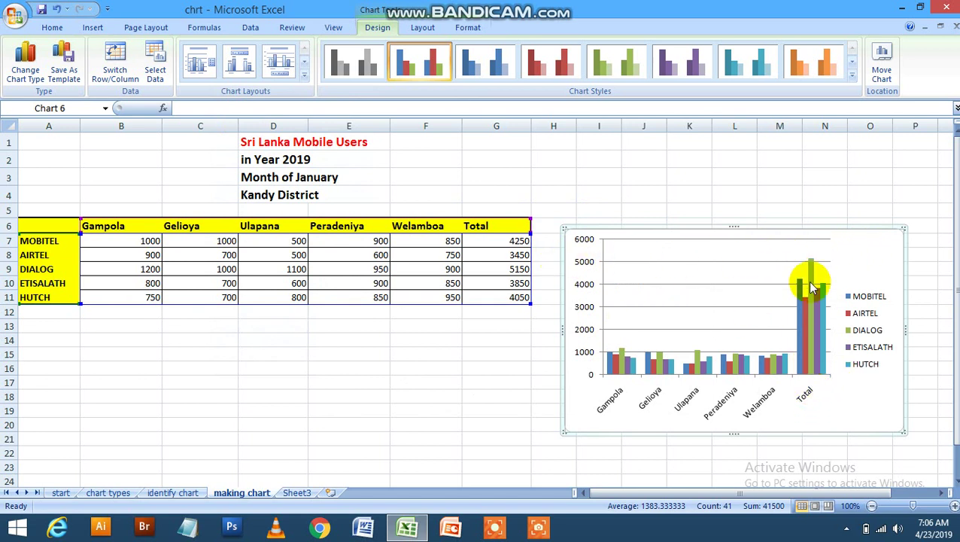
mouse_move(812, 283)
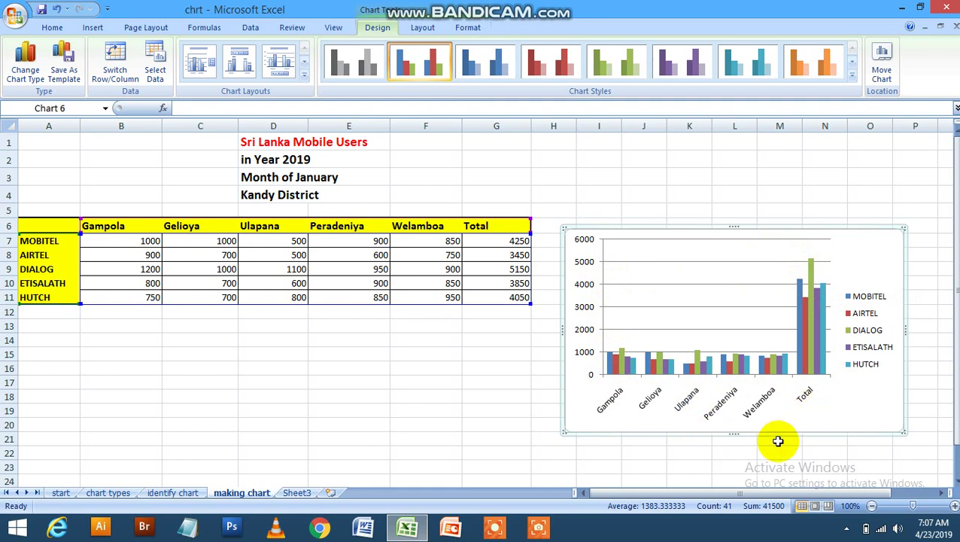
Delete the chart that includes Total and reselect A6:F11 without the Total column
key(Delete)
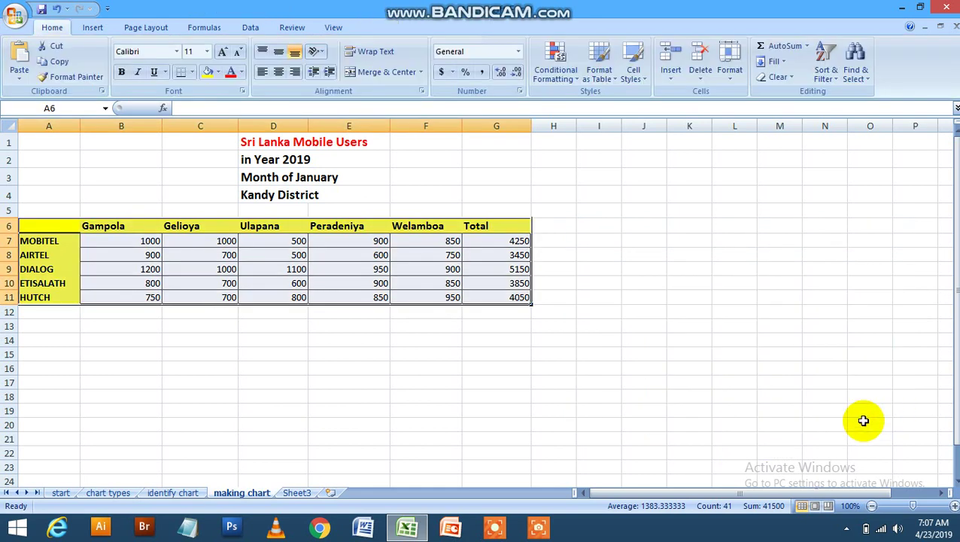
click(648, 368)
drag(75, 230, 421, 299)
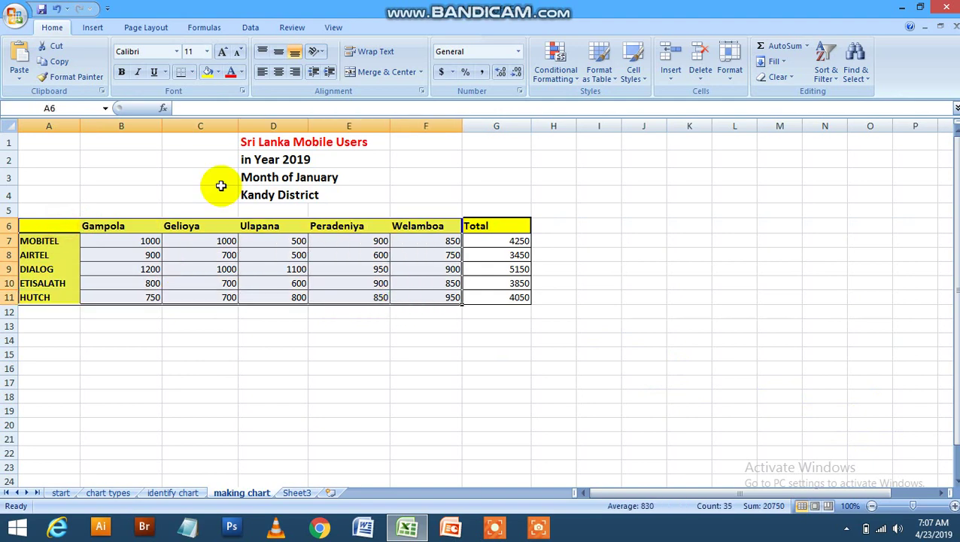
Insert a 2-D Clustered Column chart of the selection and place it beside the table
click(90, 27)
click(230, 59)
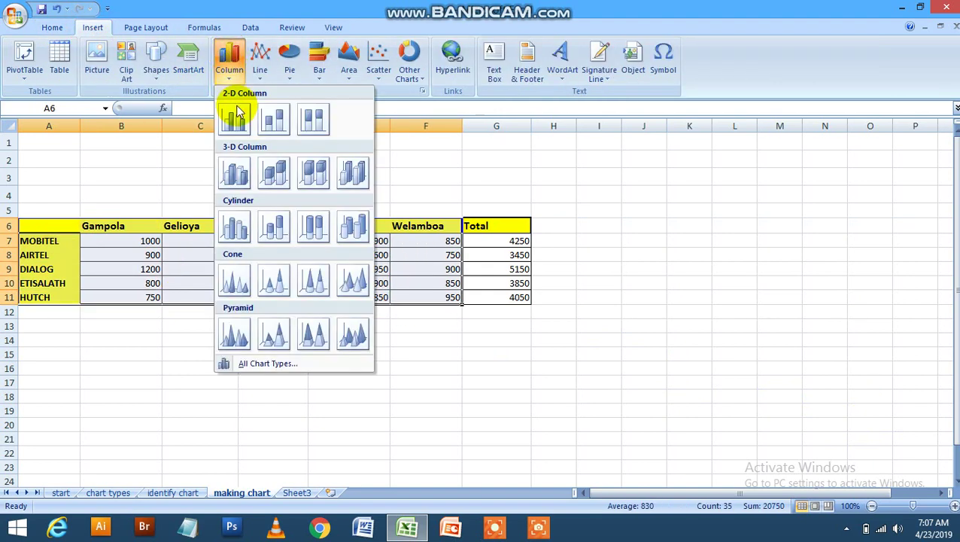
click(238, 118)
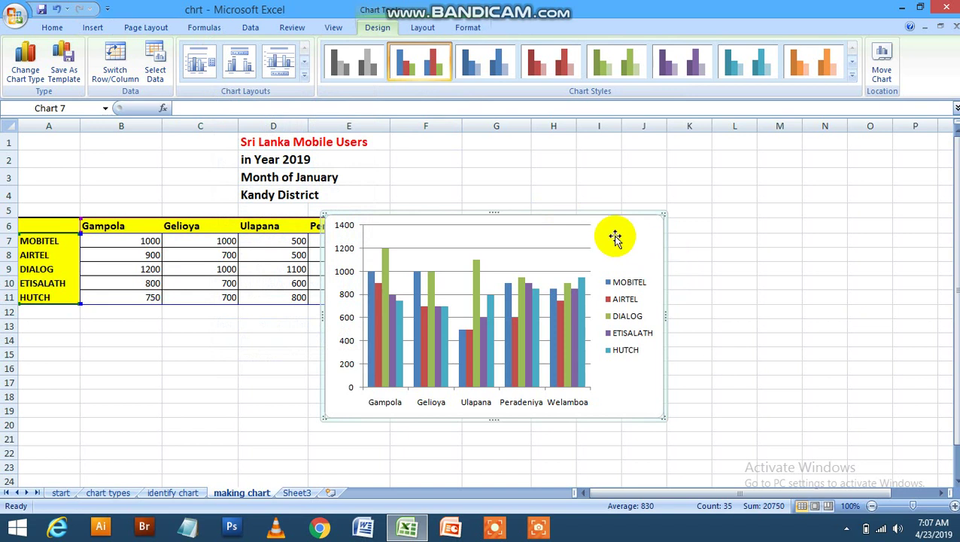
drag(615, 238, 842, 235)
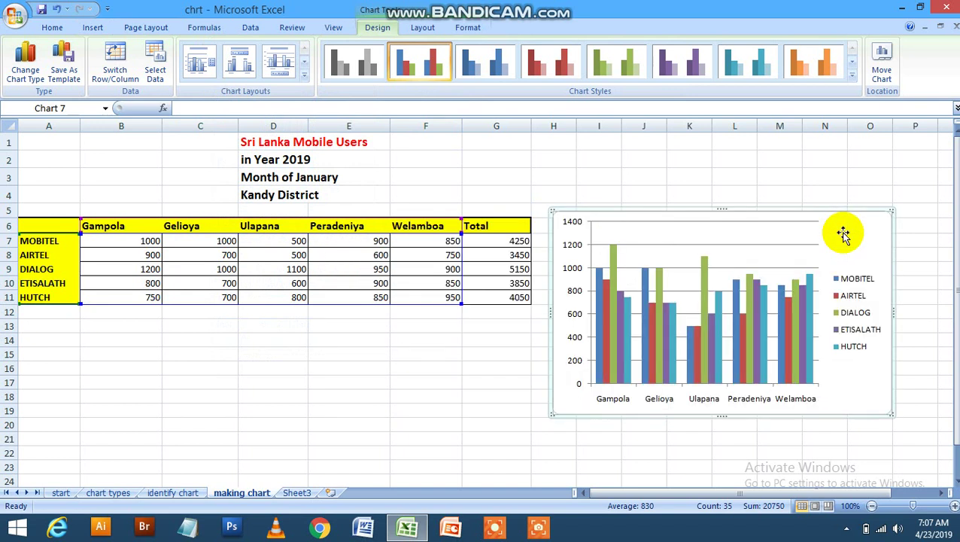
Change the chart type to a clustered bar chart
click(28, 84)
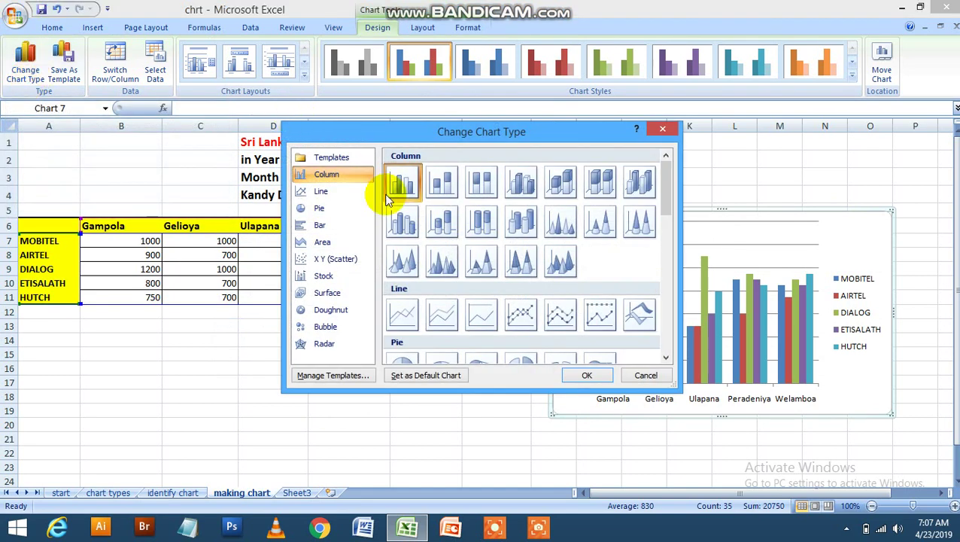
click(340, 230)
click(584, 375)
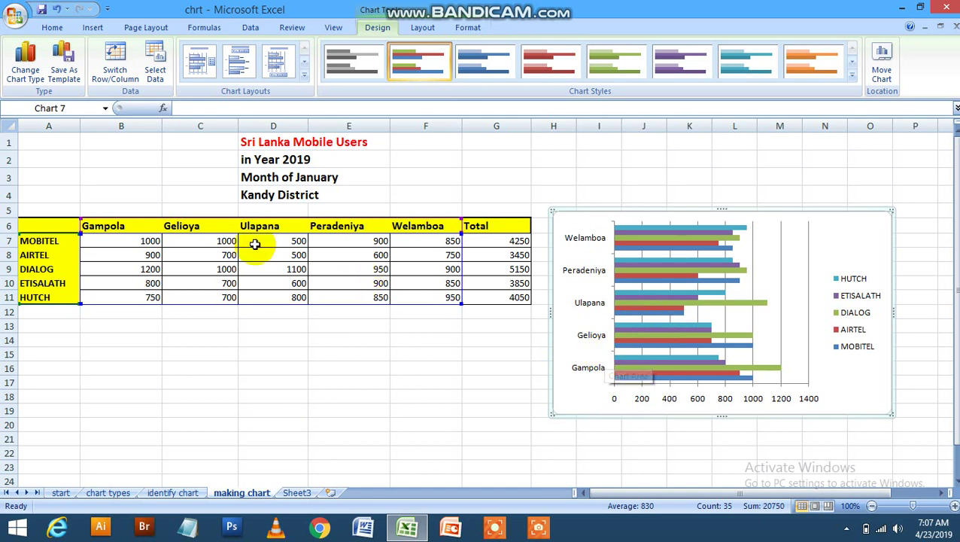
Switch the chart back to clustered column and nudge it slightly lower
click(35, 82)
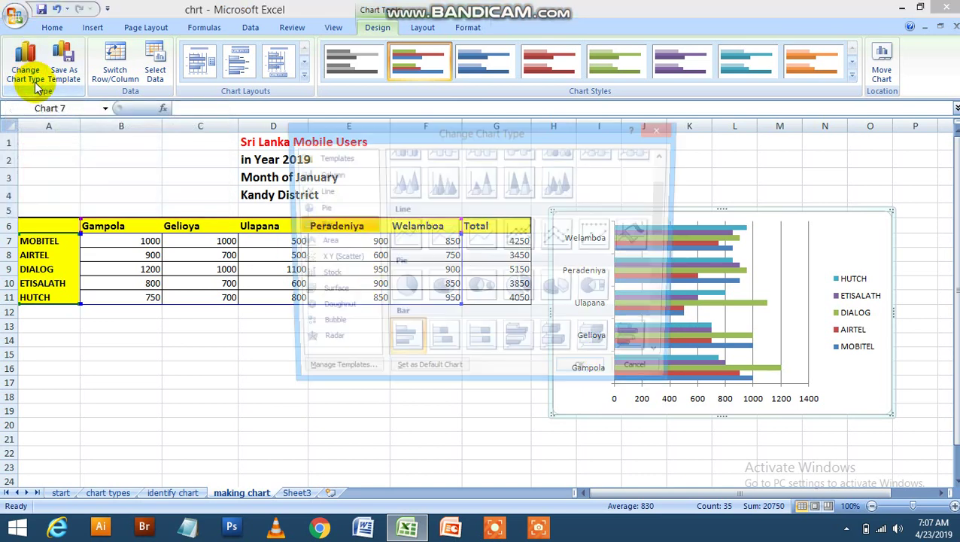
click(346, 172)
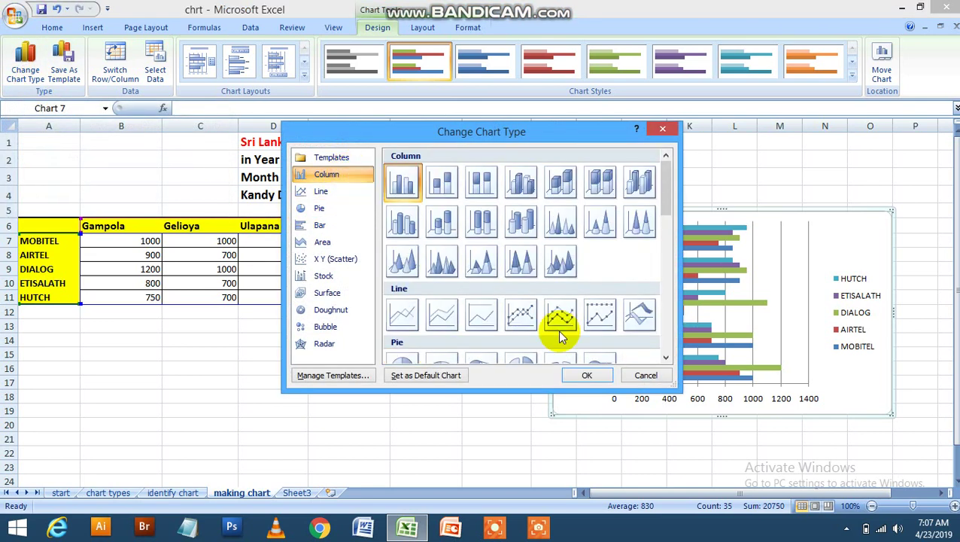
click(583, 375)
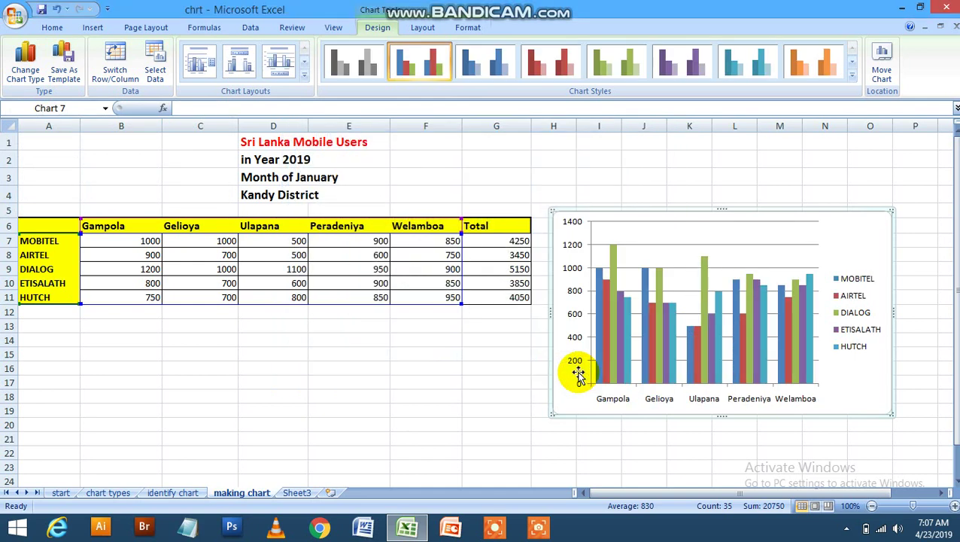
drag(845, 393, 846, 408)
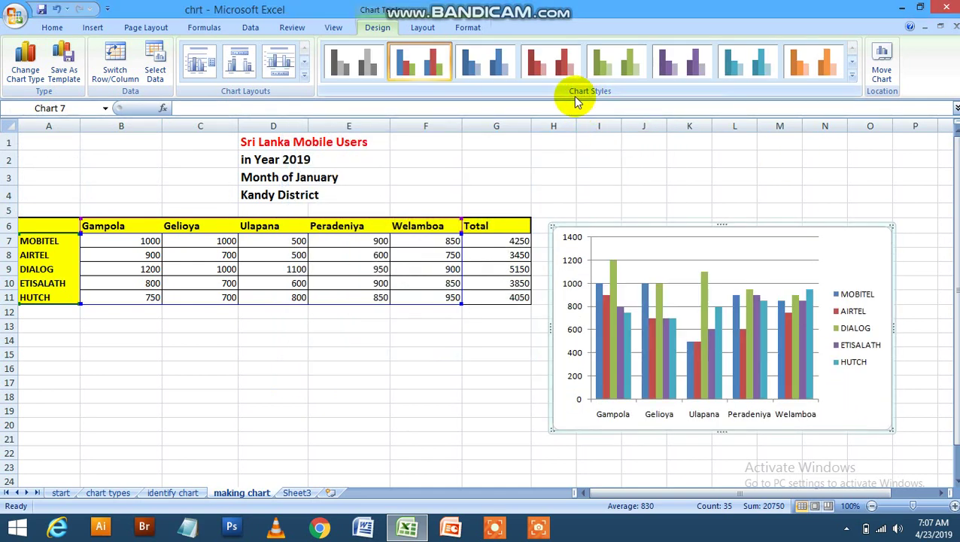
Give the column chart a dark black-background style and a layout with title, top legend and data labels
click(853, 74)
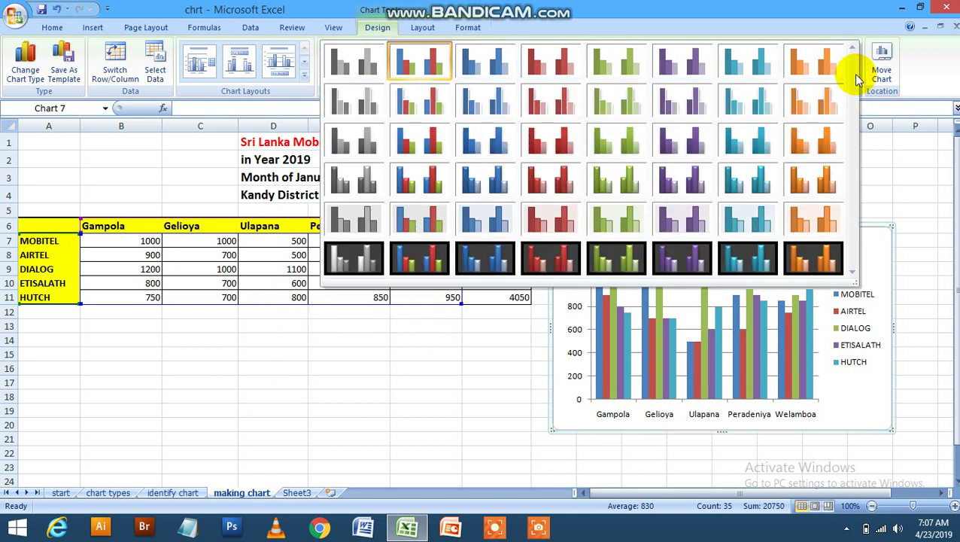
click(416, 251)
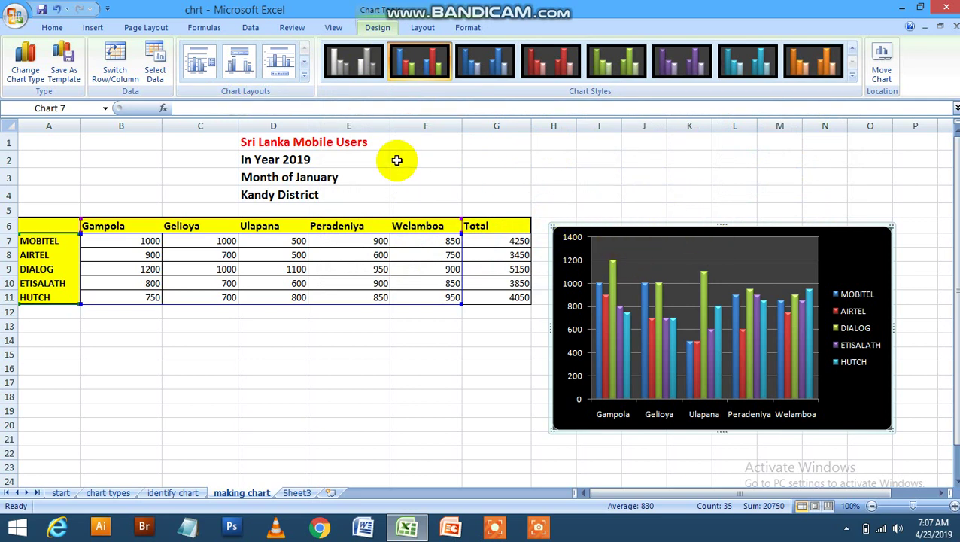
click(243, 63)
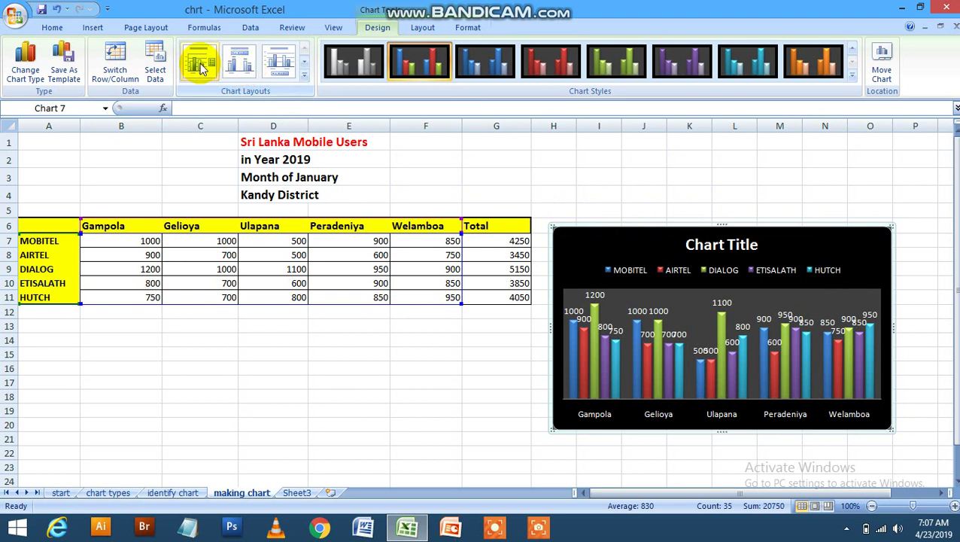
Change the chart title placeholder to read 'Sri Lanka Mobile Users'
click(733, 248)
click(759, 245)
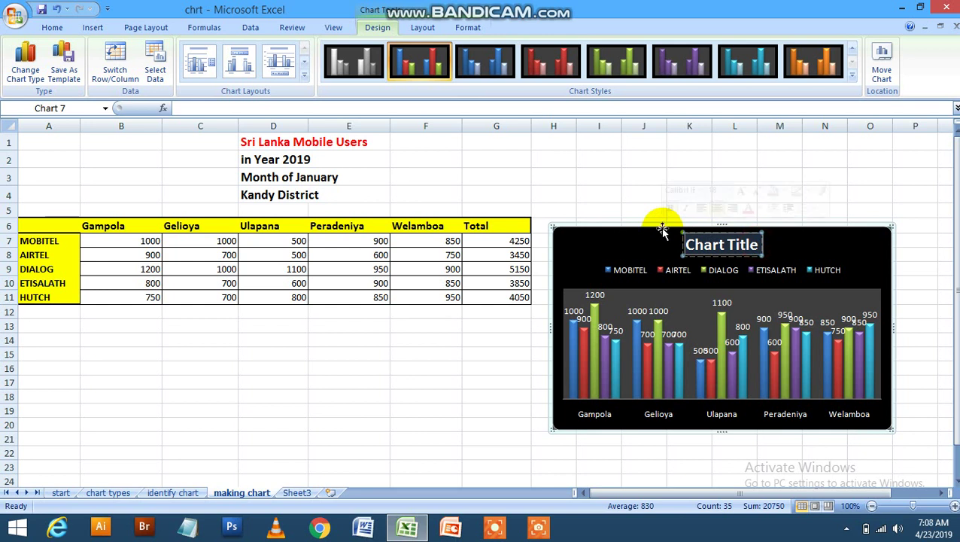
text(Sri L)
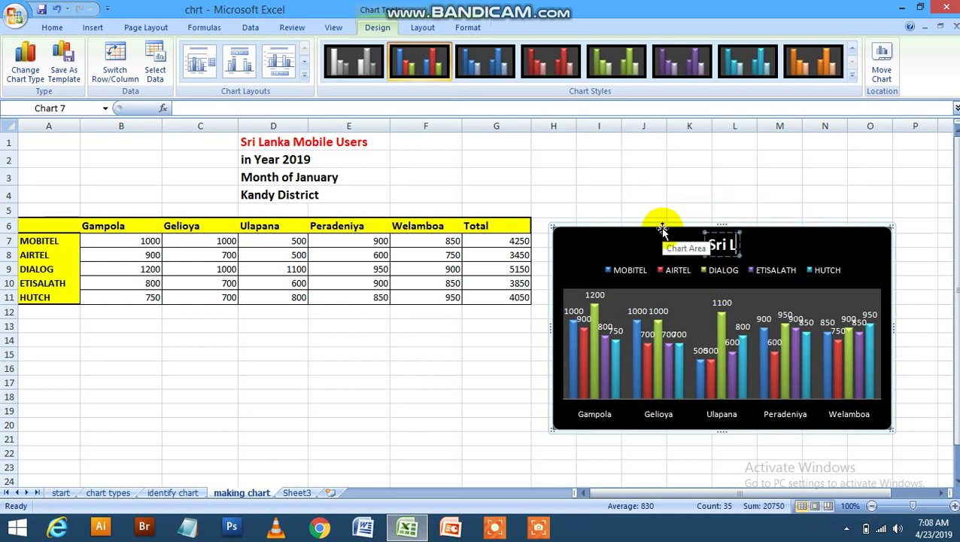
text(ankan)
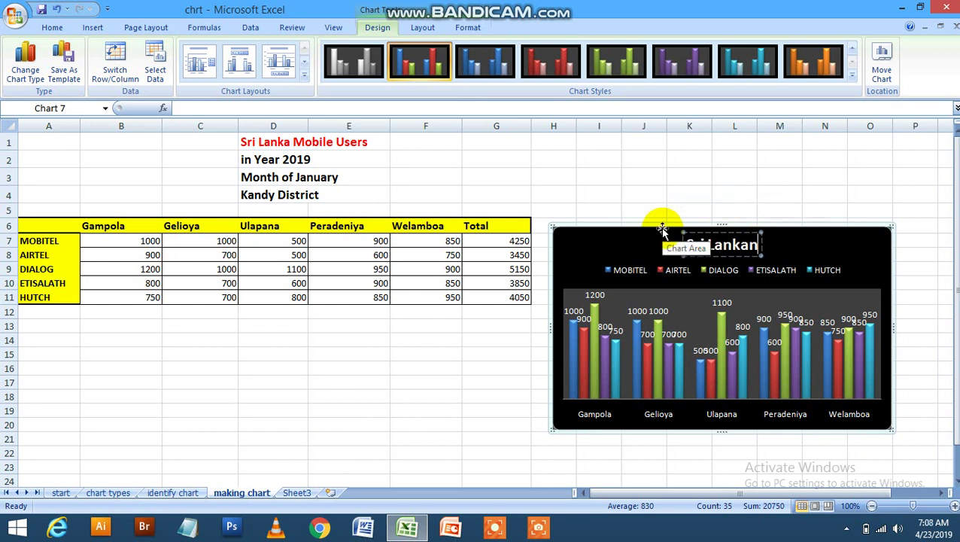
key(BackSpace)
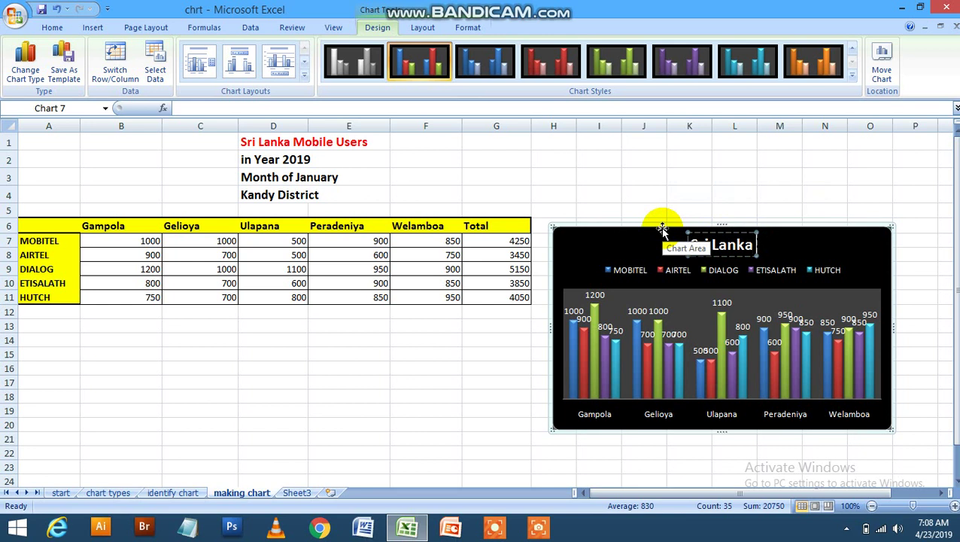
text(Mobile)
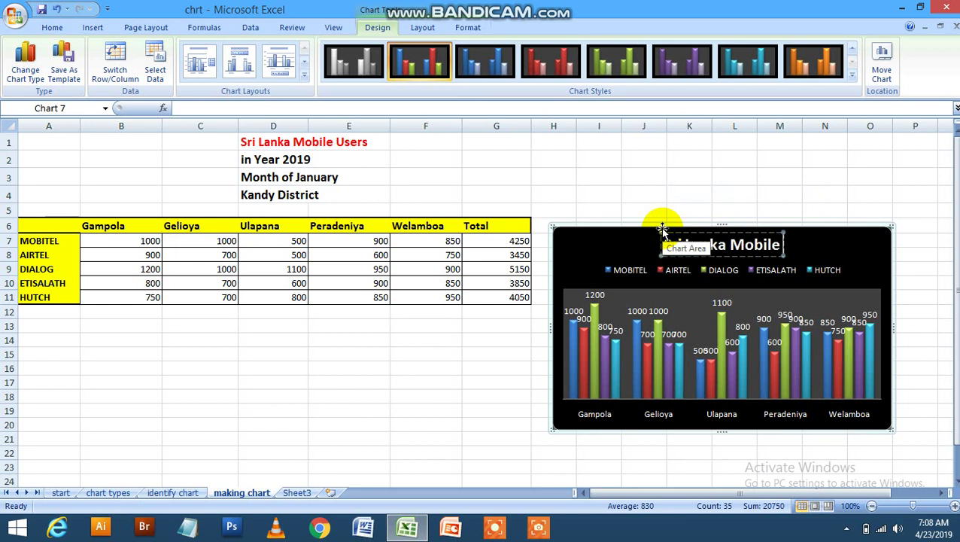
text( Users)
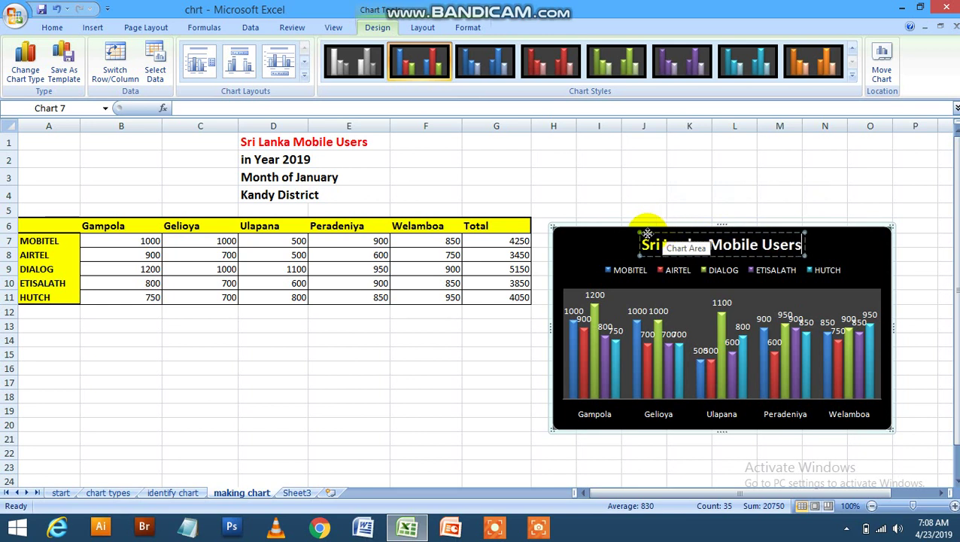
click(566, 191)
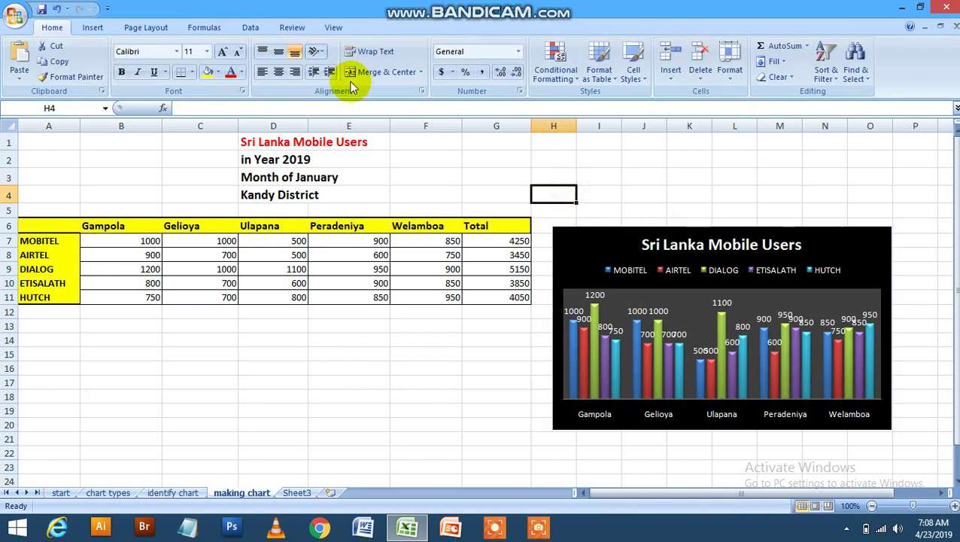
click(568, 241)
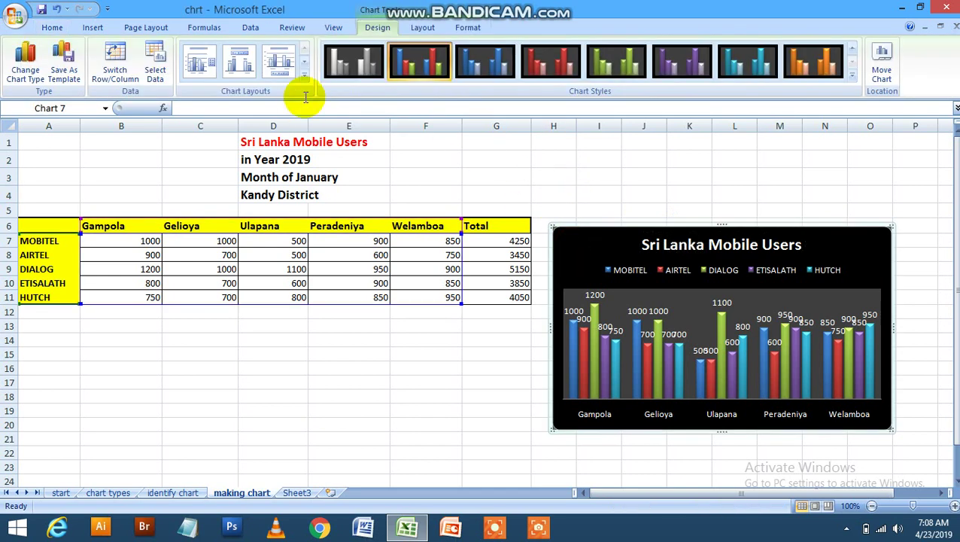
click(305, 76)
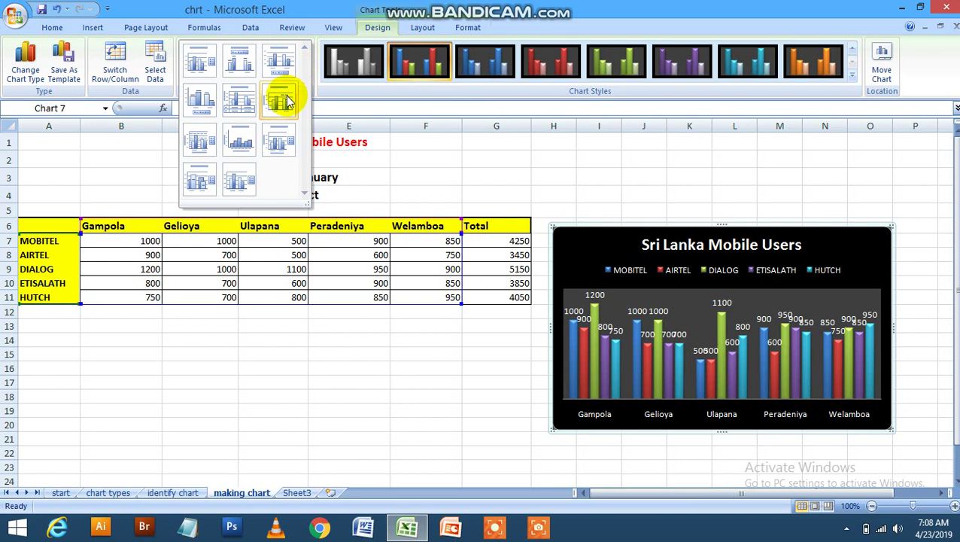
click(583, 241)
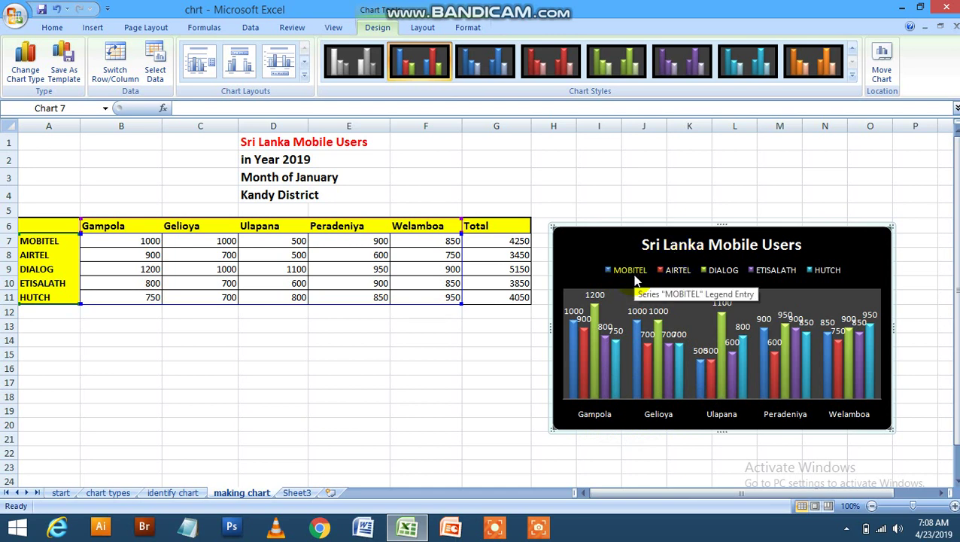
Apply a layout with a right-side legend and value axis, grouping bars by operator with towns as series
click(120, 75)
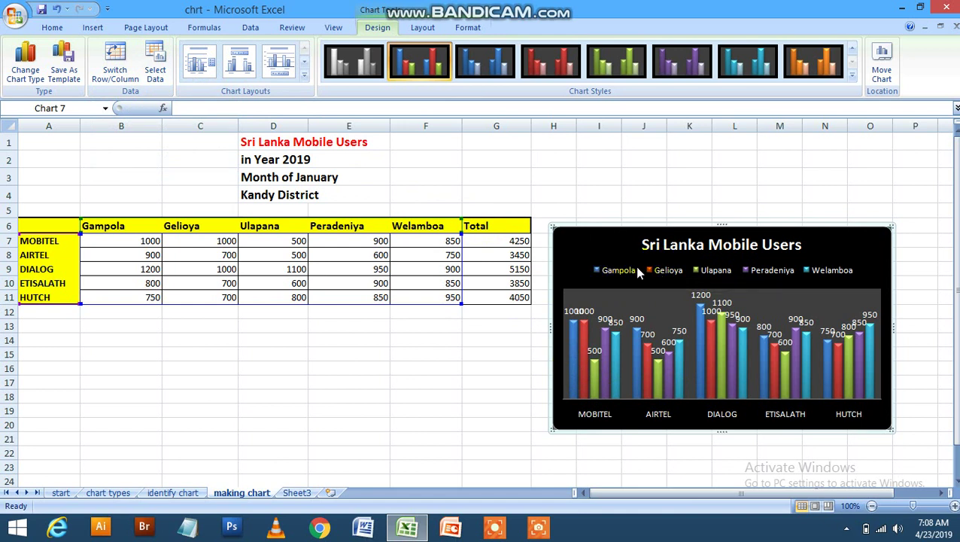
click(114, 76)
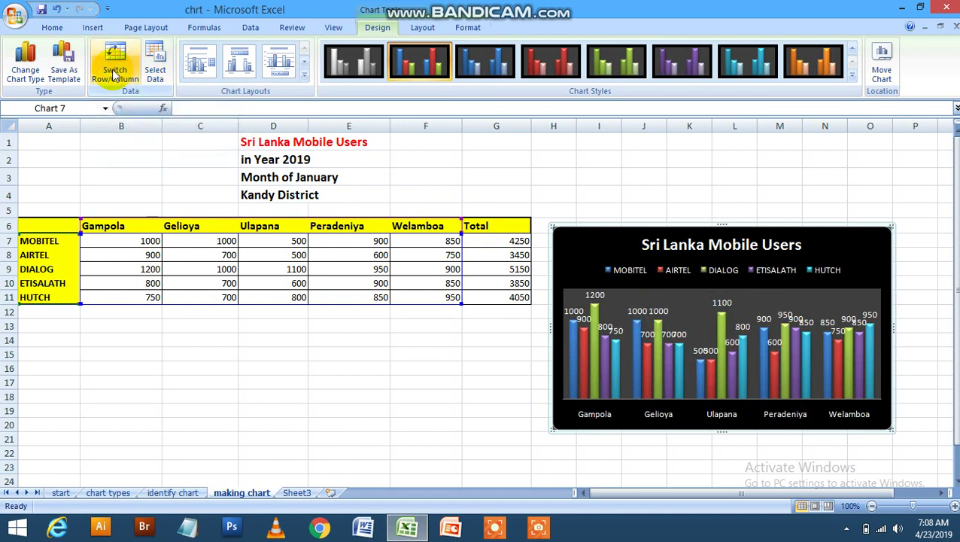
click(114, 75)
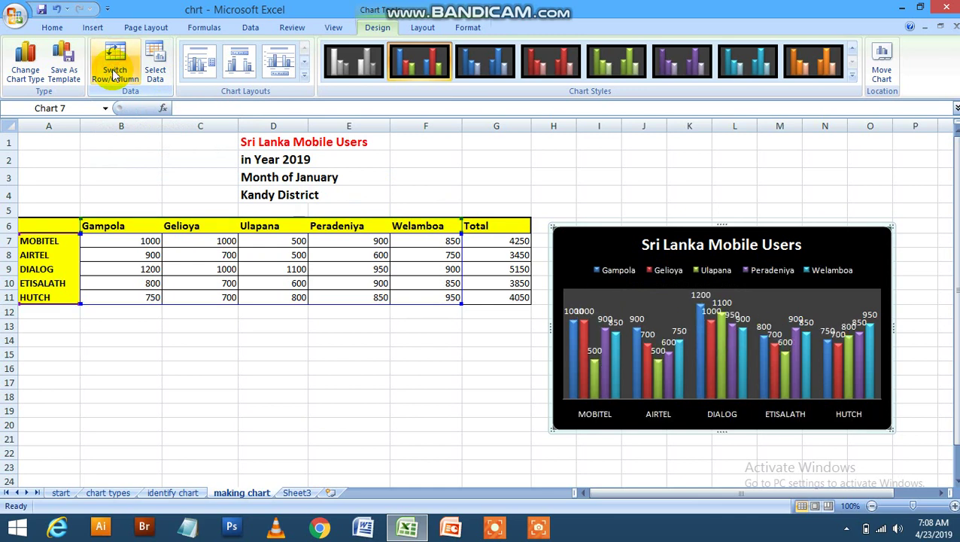
click(114, 75)
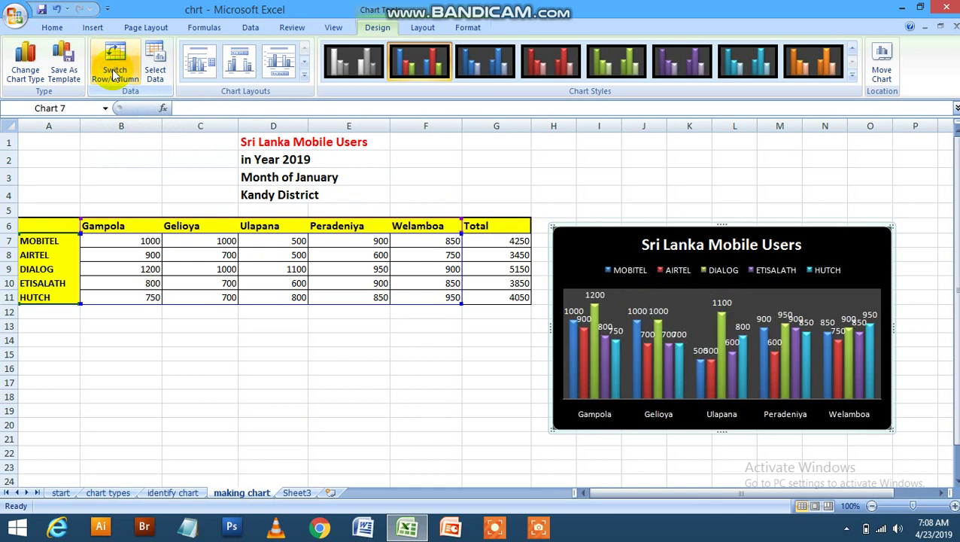
click(193, 66)
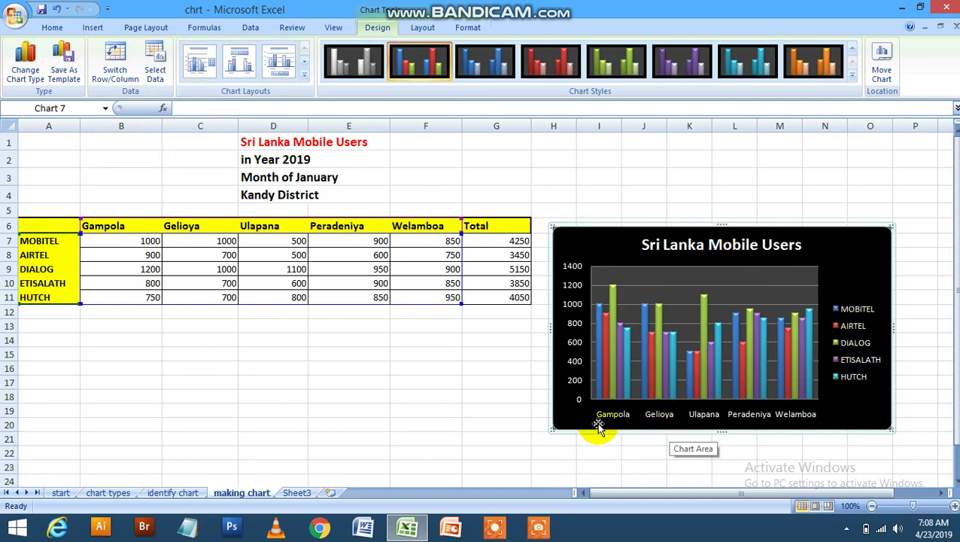
click(113, 59)
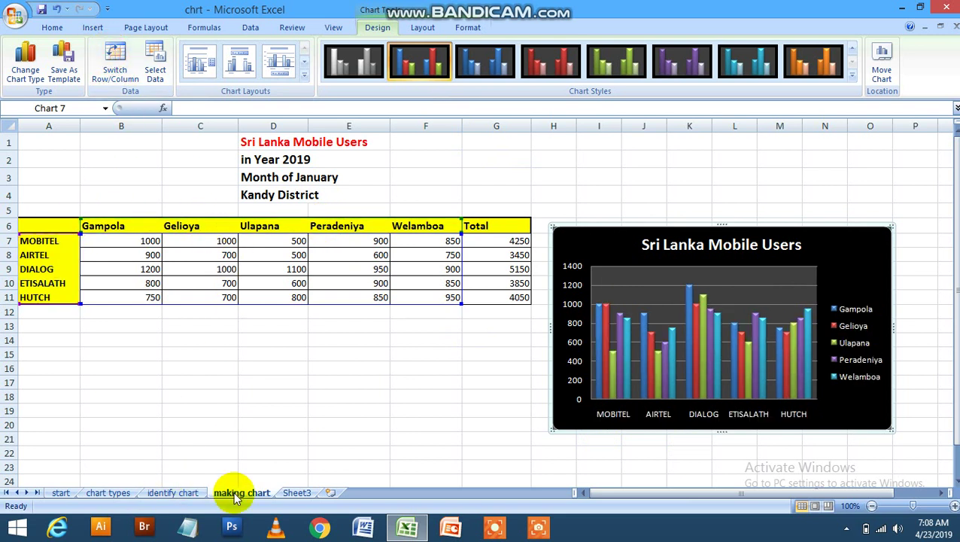
Move the column chart onto a new chart sheet named 'col'
right_click(837, 252)
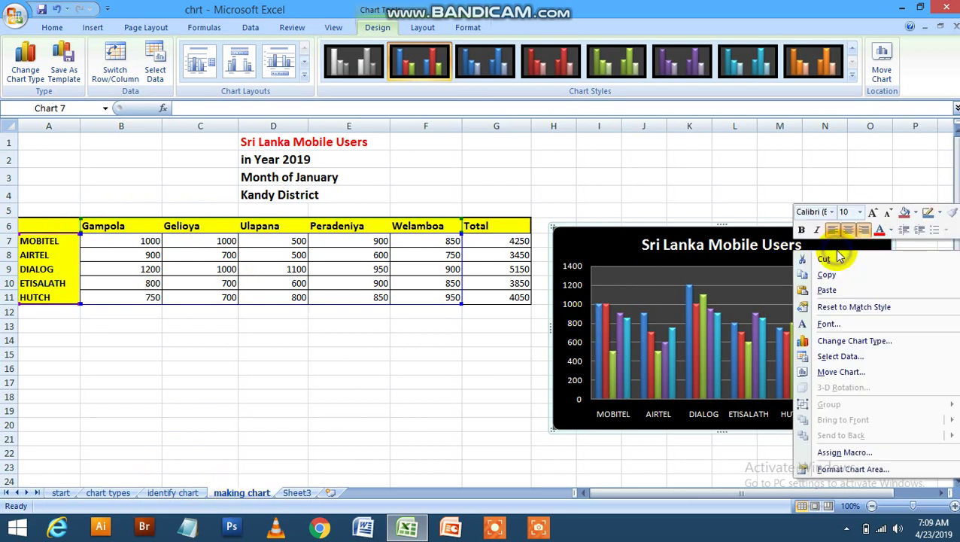
click(841, 374)
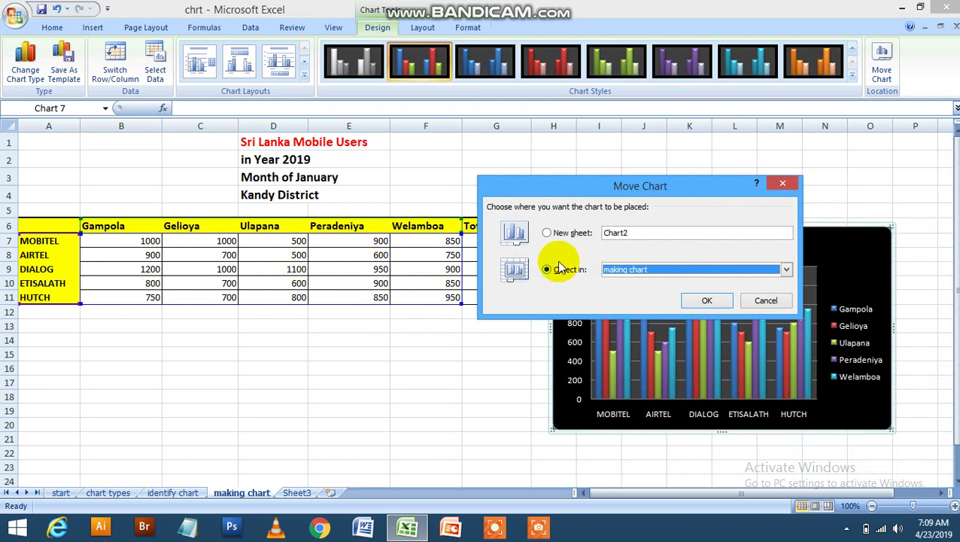
click(575, 234)
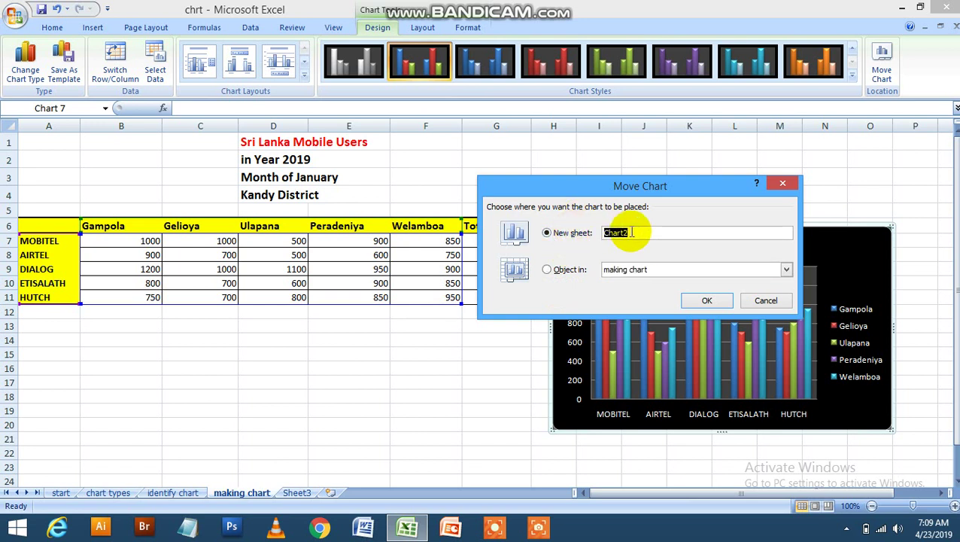
text(col)
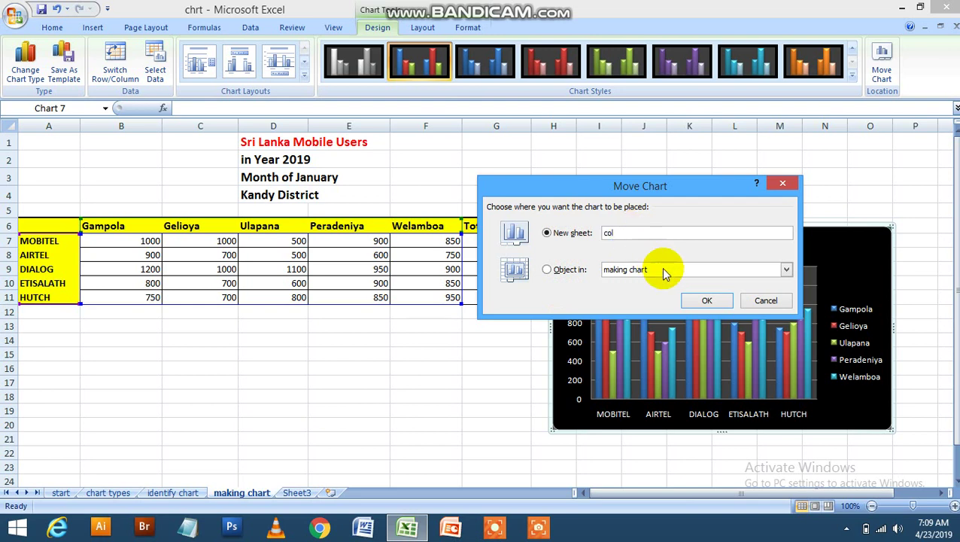
click(706, 301)
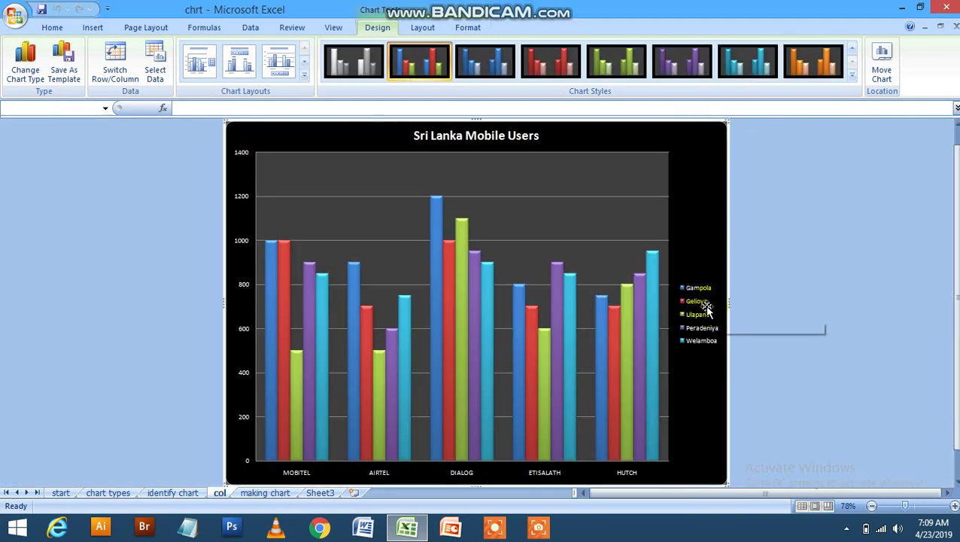
Embed the column chart back into the 'making chart' sheet as an object
click(250, 494)
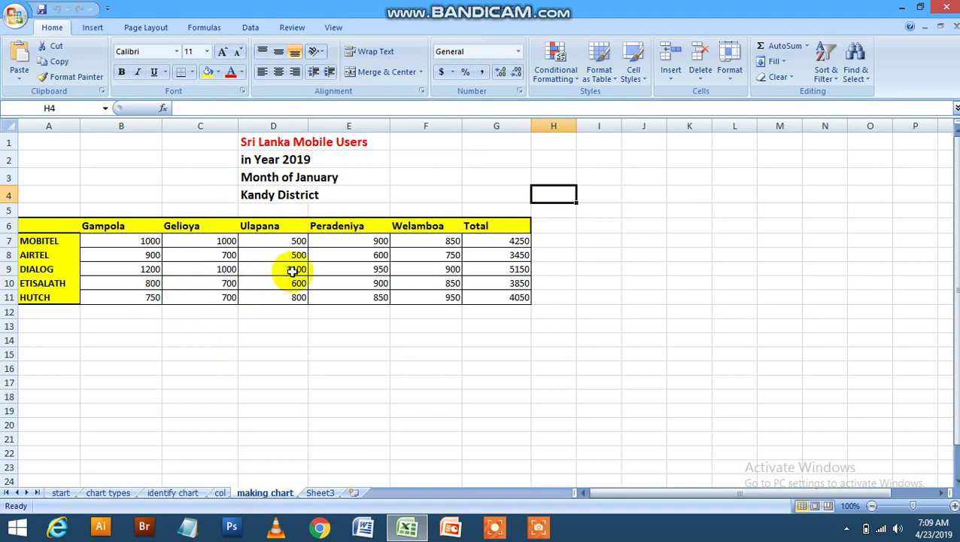
click(221, 494)
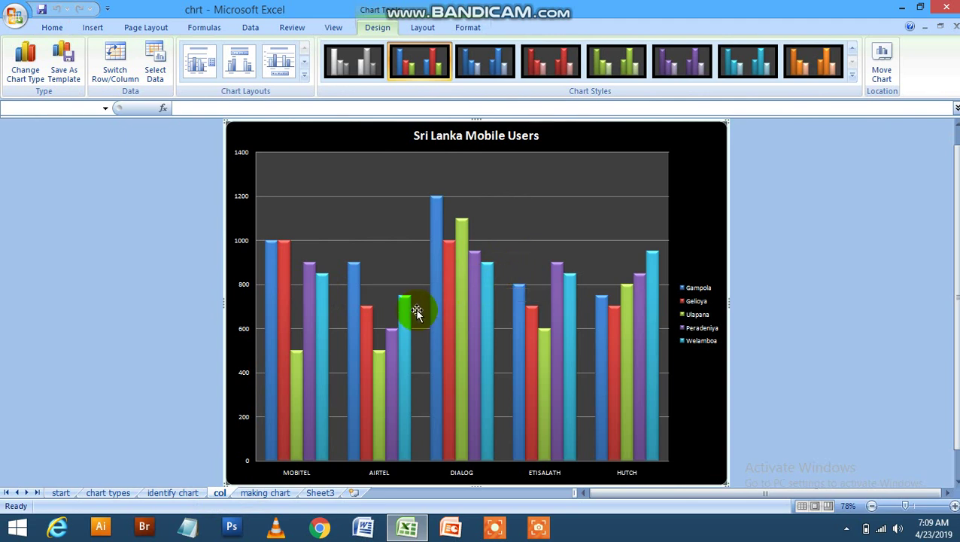
right_click(696, 213)
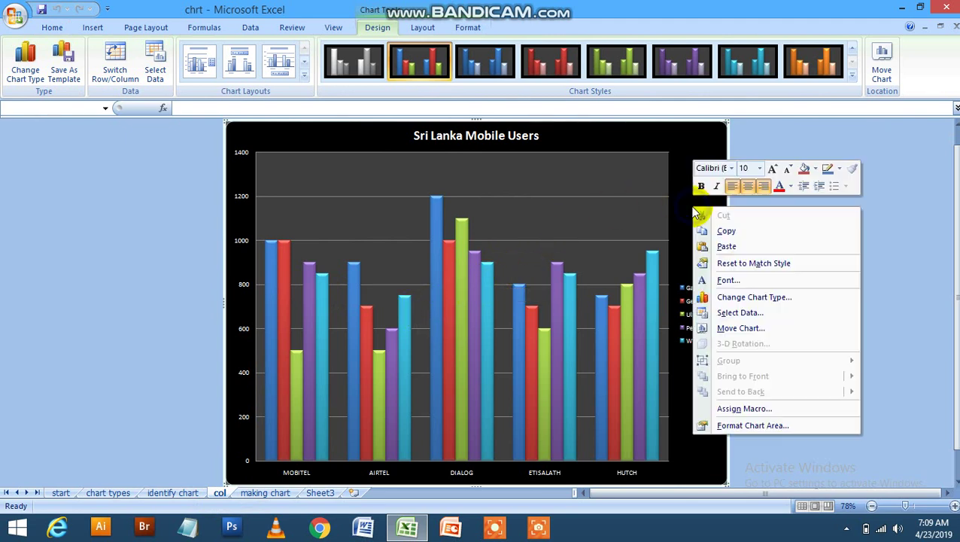
click(745, 328)
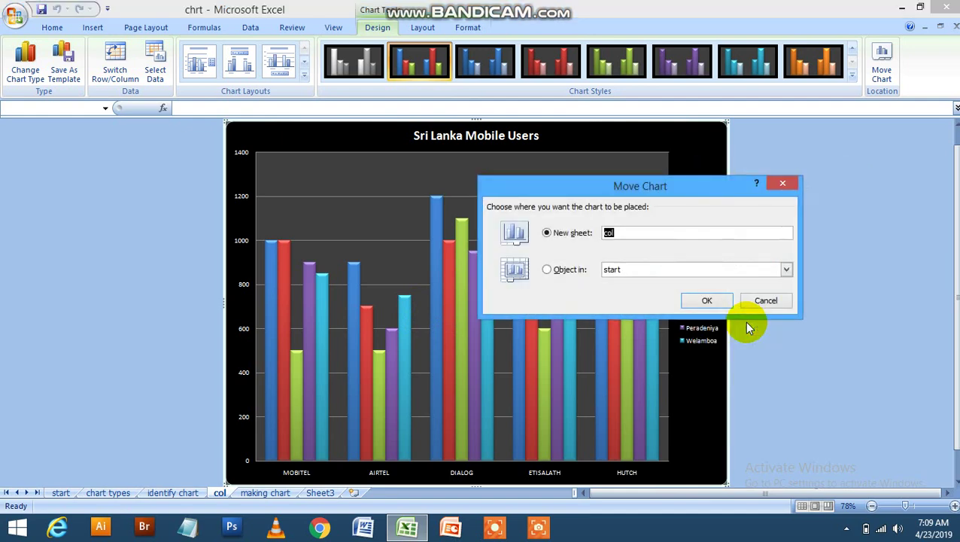
click(581, 271)
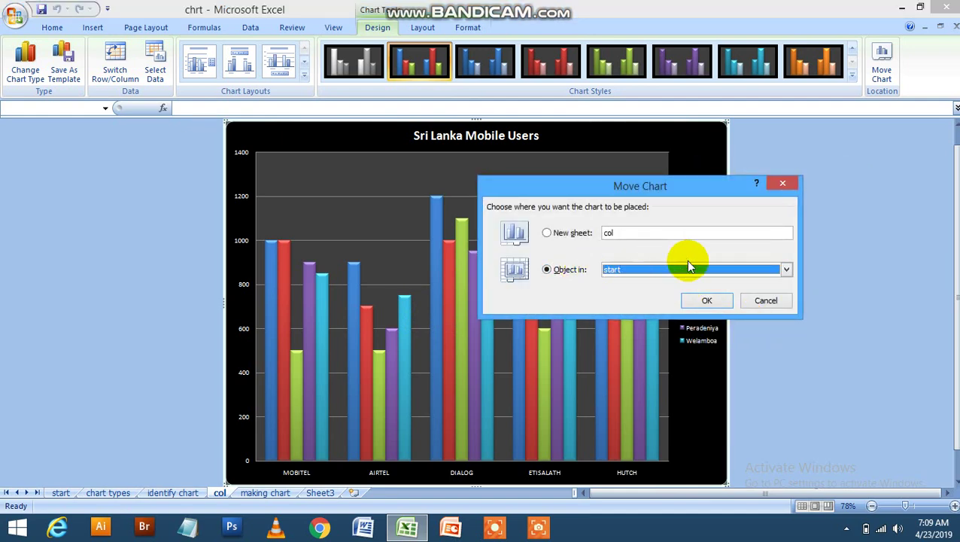
click(711, 271)
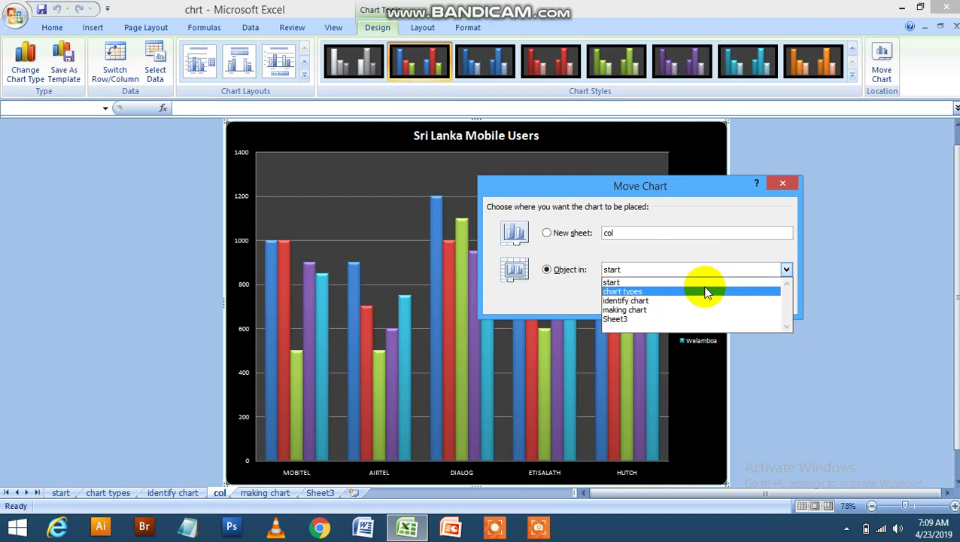
click(700, 310)
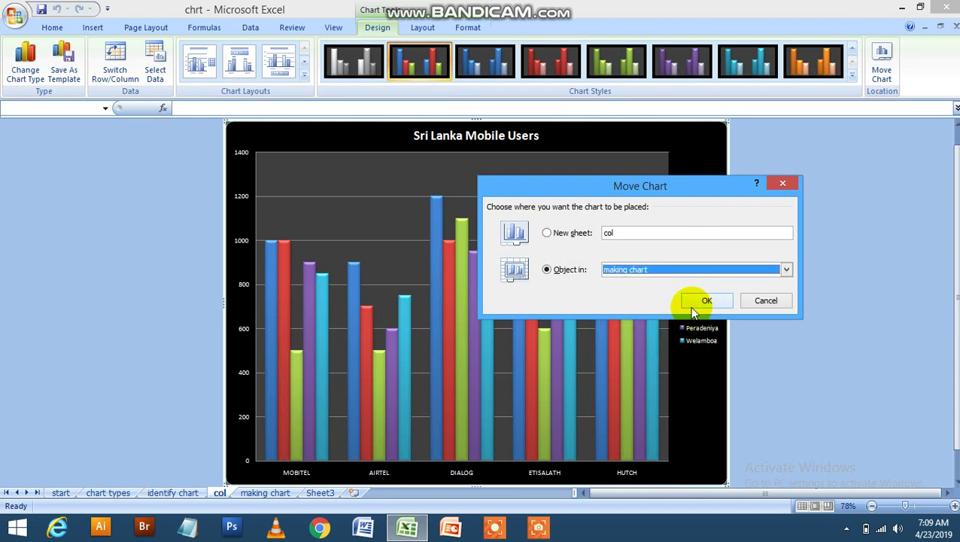
click(697, 300)
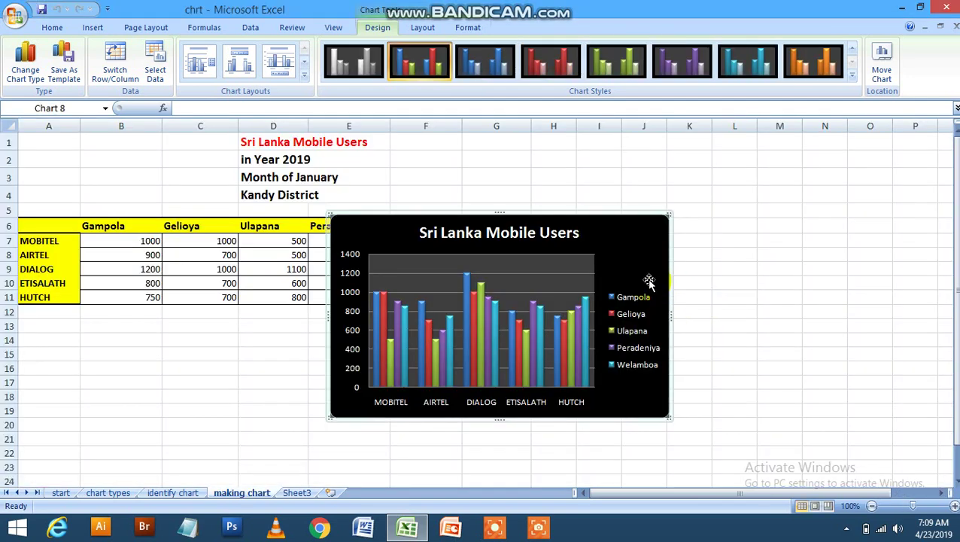
Move and enlarge the chart to the right of the table, then delete it
drag(649, 280, 811, 260)
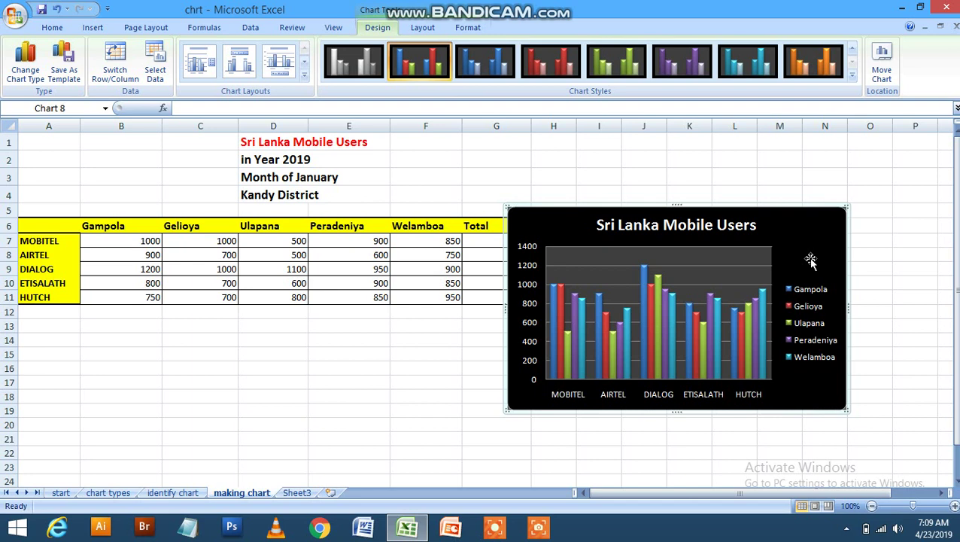
drag(847, 207, 912, 148)
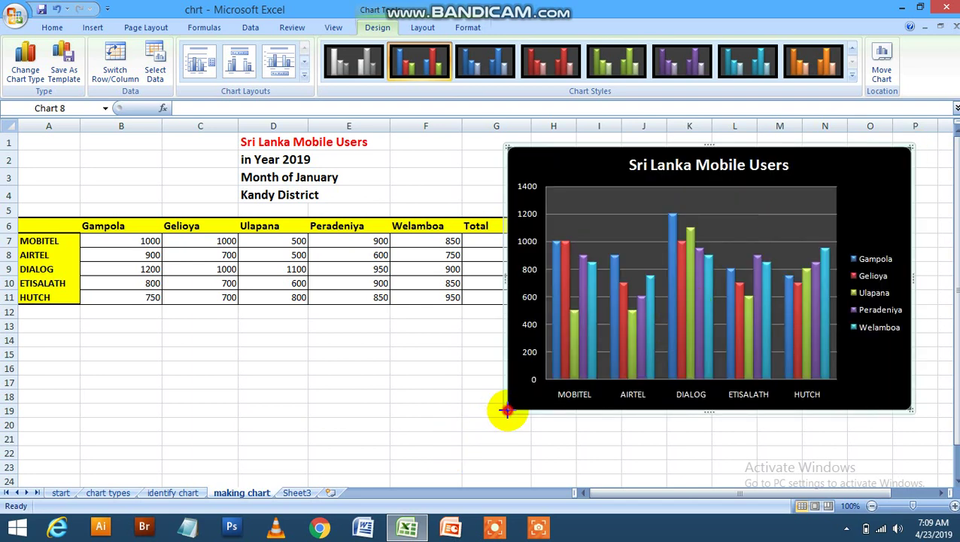
drag(505, 410, 438, 479)
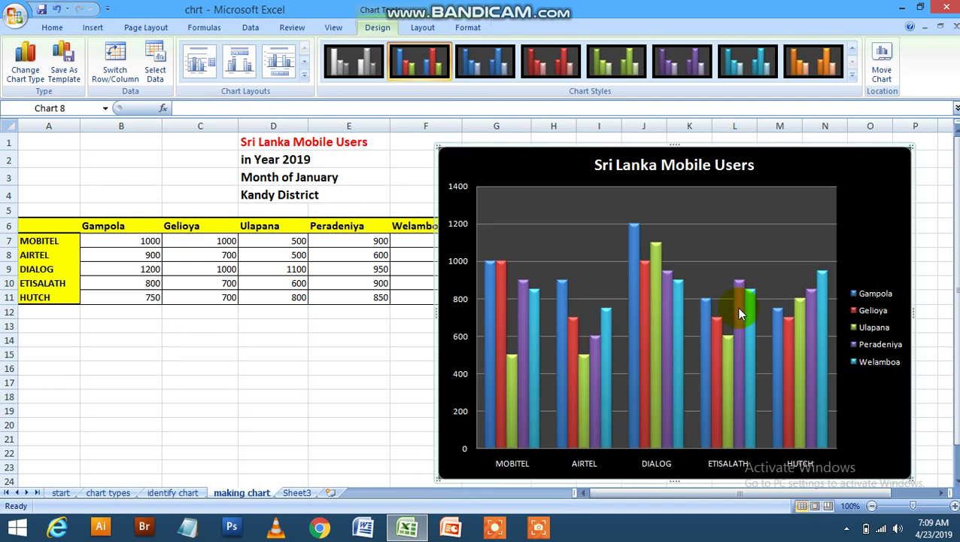
key(Delete)
click(863, 227)
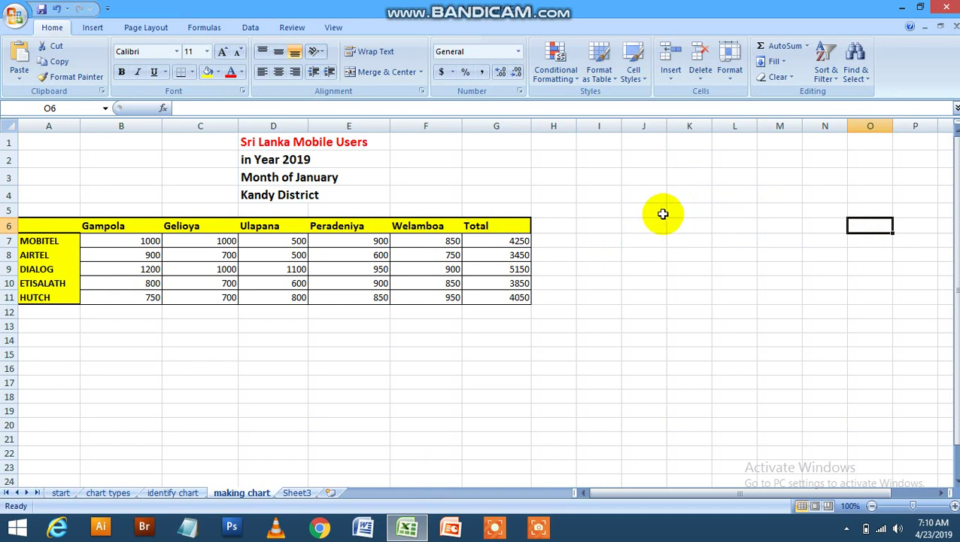
Insert a 2-D pie chart of the operator and town data and place it beside the table
drag(58, 226, 397, 295)
click(92, 28)
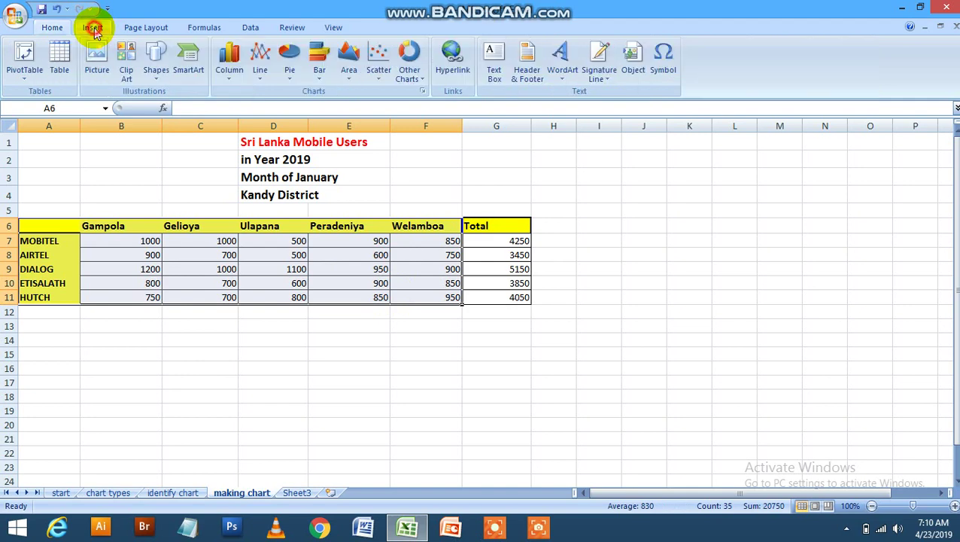
click(289, 53)
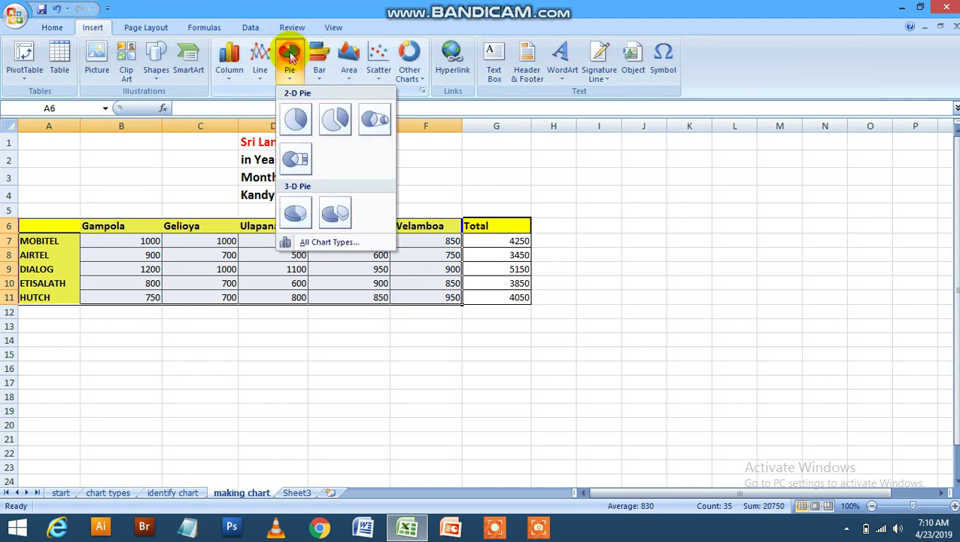
click(297, 118)
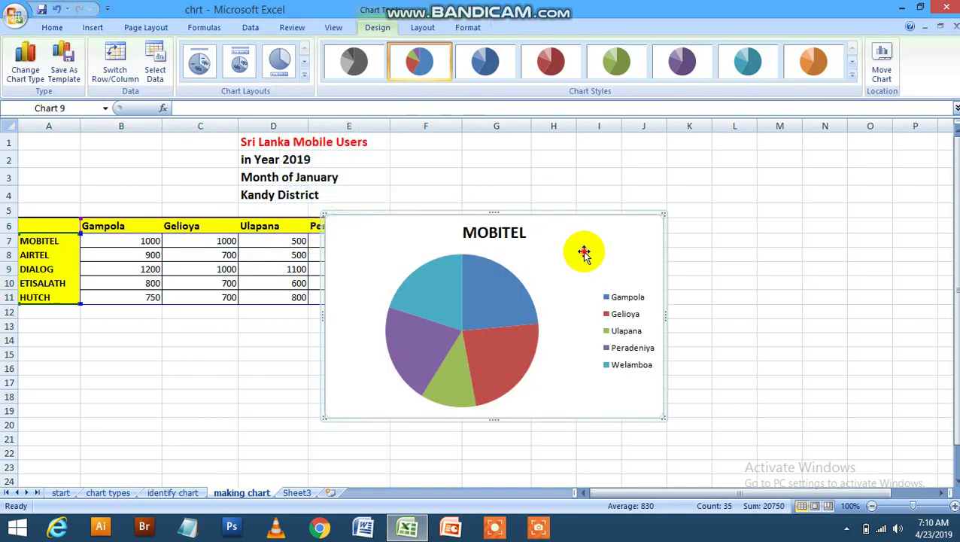
drag(579, 249, 805, 239)
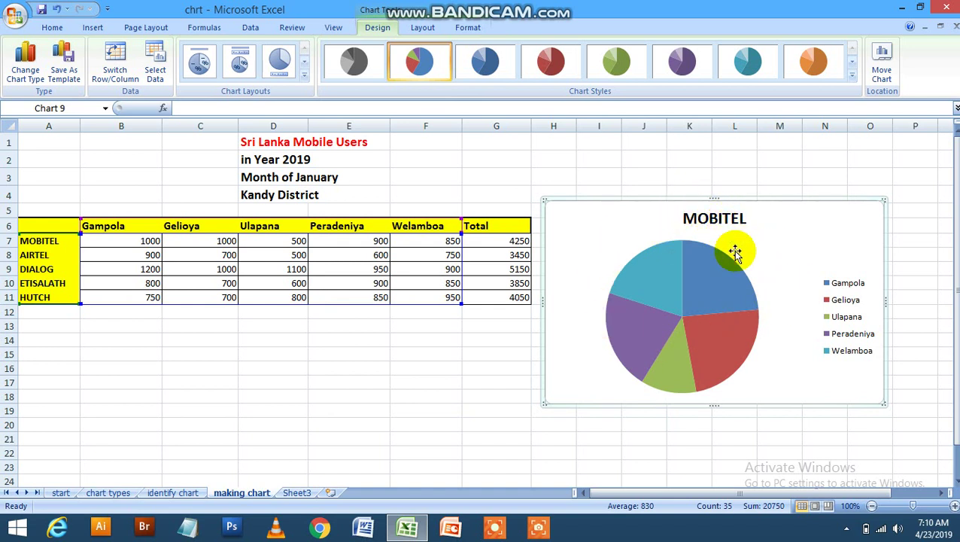
Label the MOBITEL slices with town names and percentages, then shrink it below the table
mouse_move(649, 254)
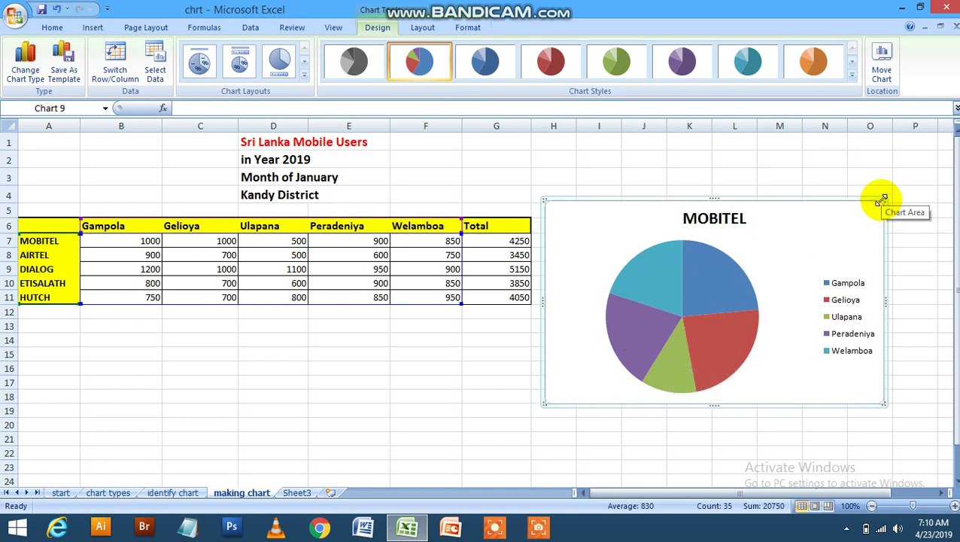
click(202, 70)
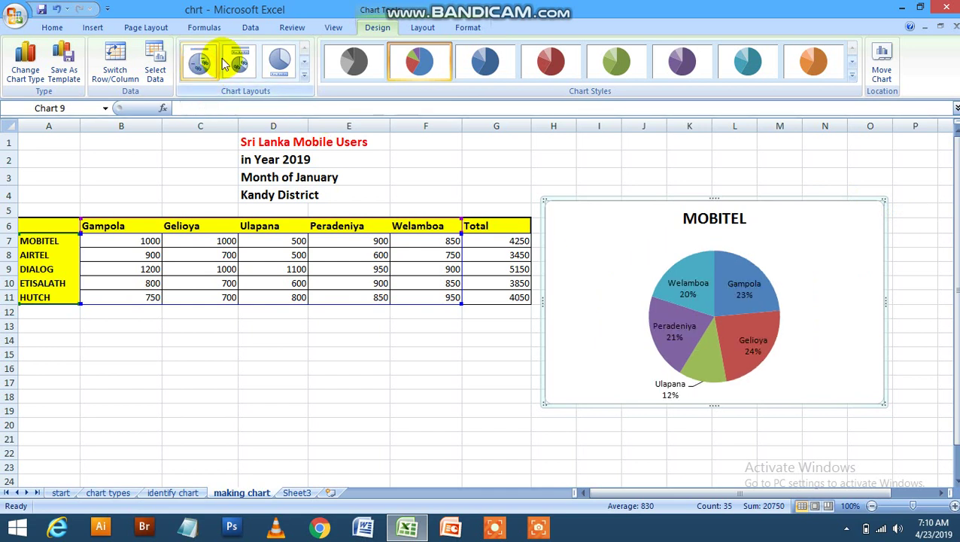
click(650, 224)
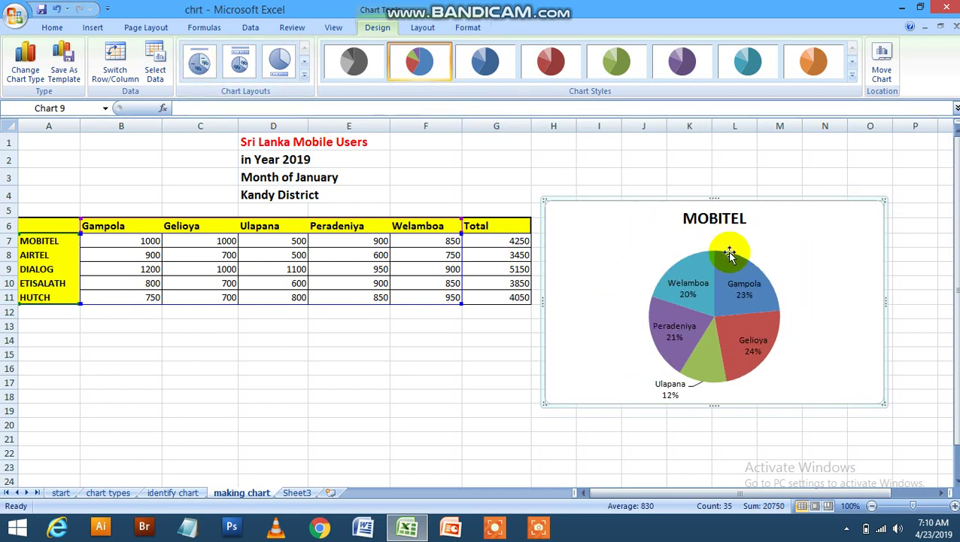
drag(884, 200, 268, 345)
click(382, 331)
drag(43, 224, 451, 297)
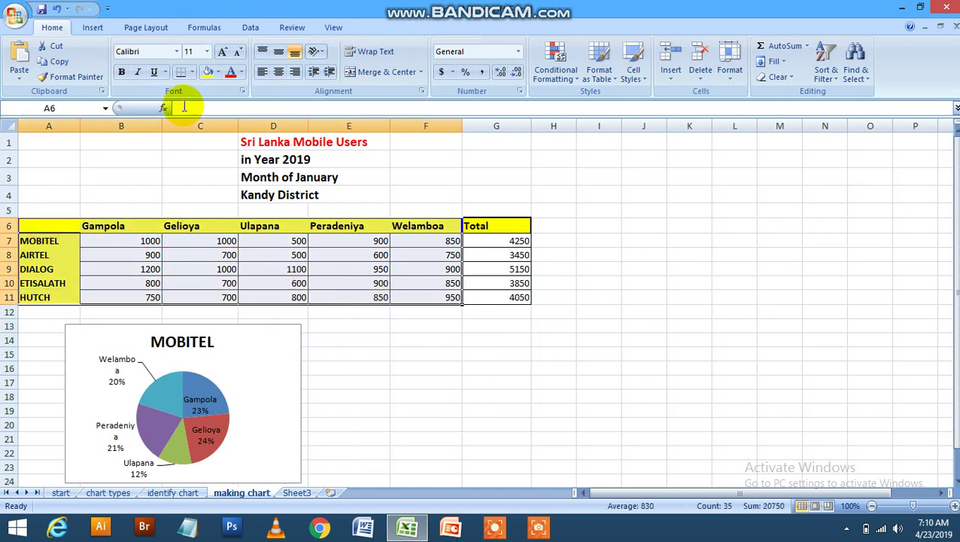
Insert another 2-D pie chart with town names and percentage labels on its slices
click(88, 28)
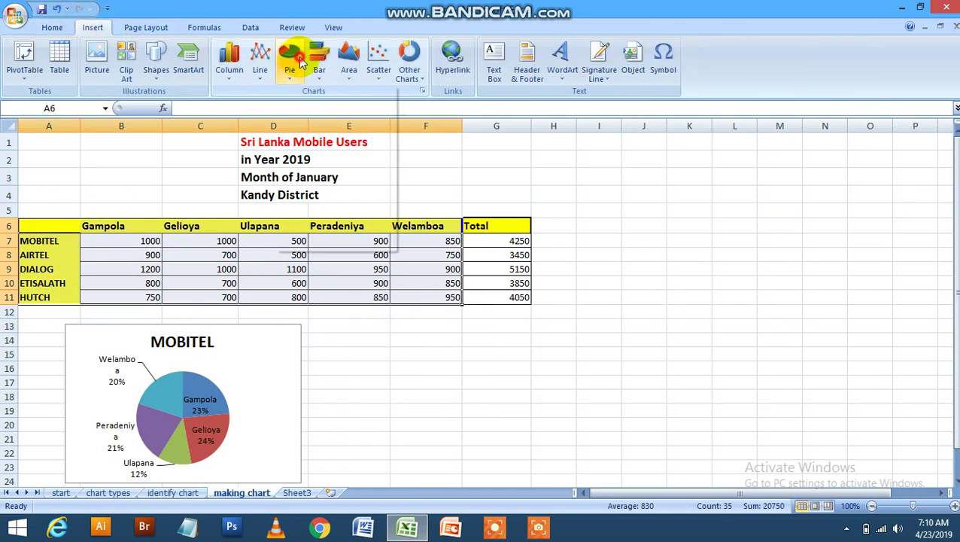
click(290, 60)
click(296, 119)
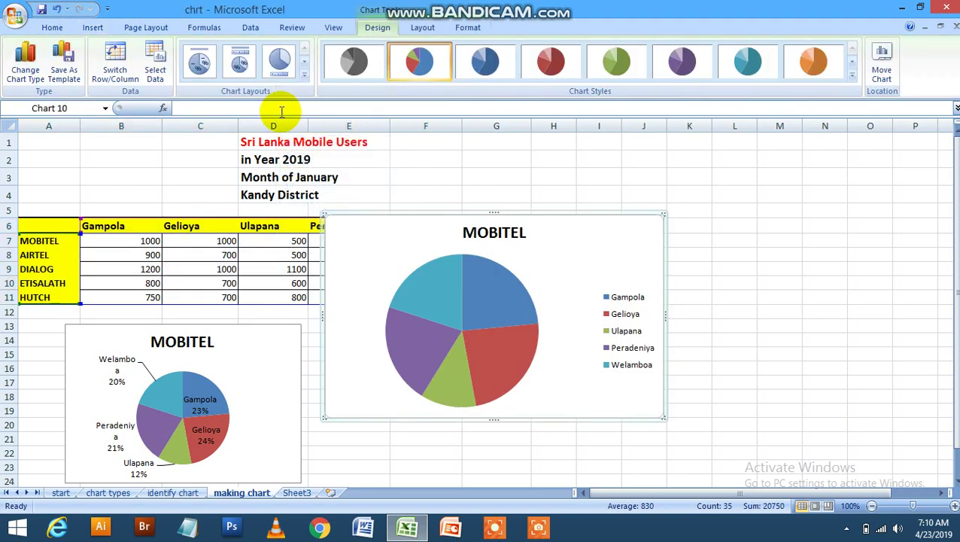
click(213, 85)
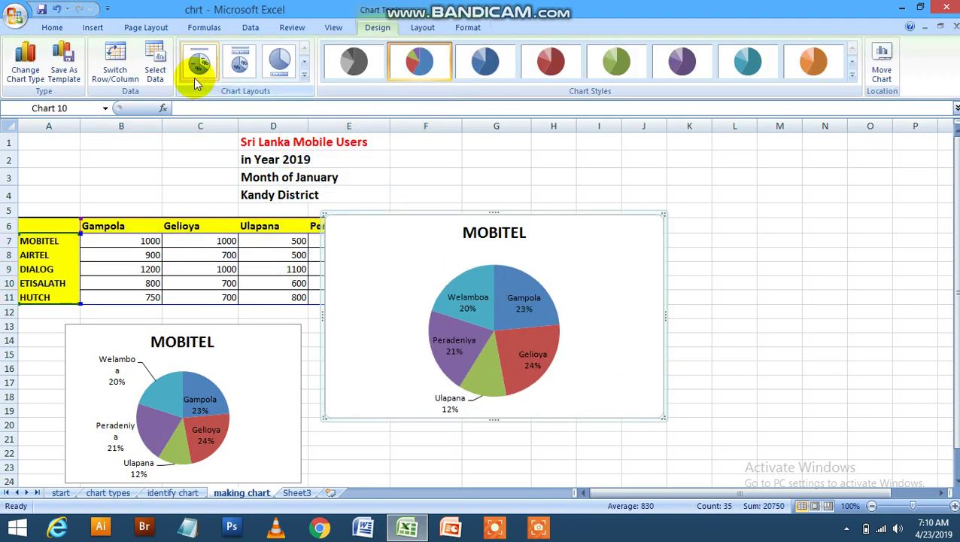
Remove the MOBITEL series so the pie shows AIRTEL, and place it beside the MOBITEL chart
click(156, 67)
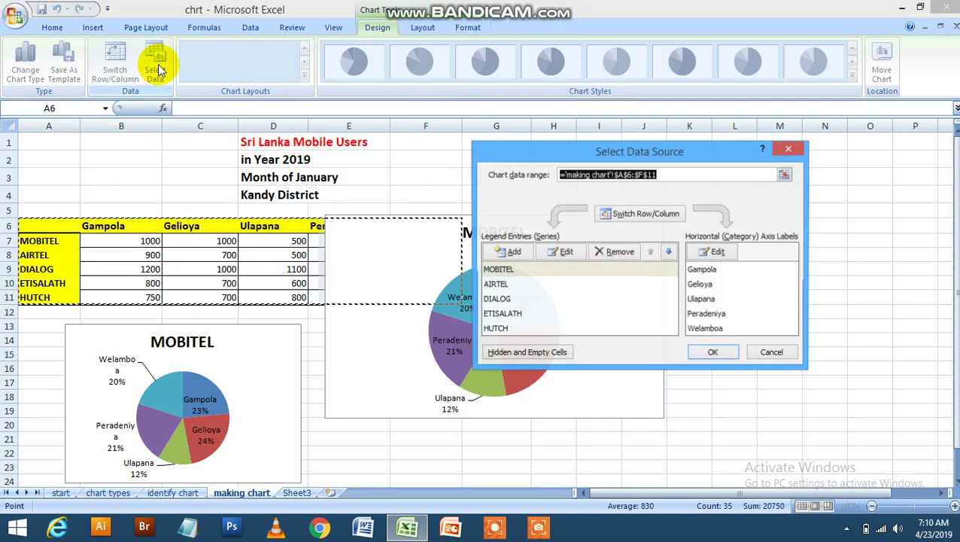
drag(542, 154, 669, 11)
click(626, 127)
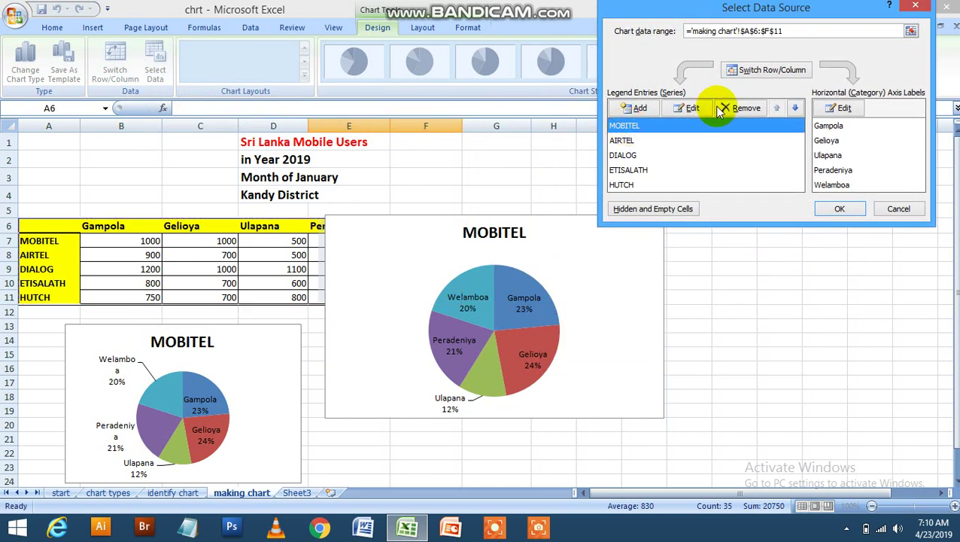
click(747, 109)
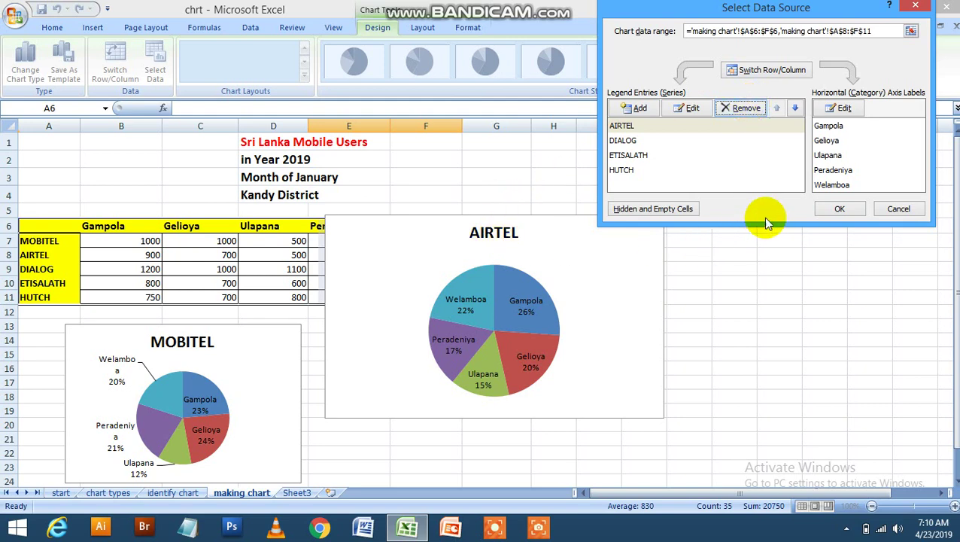
click(837, 208)
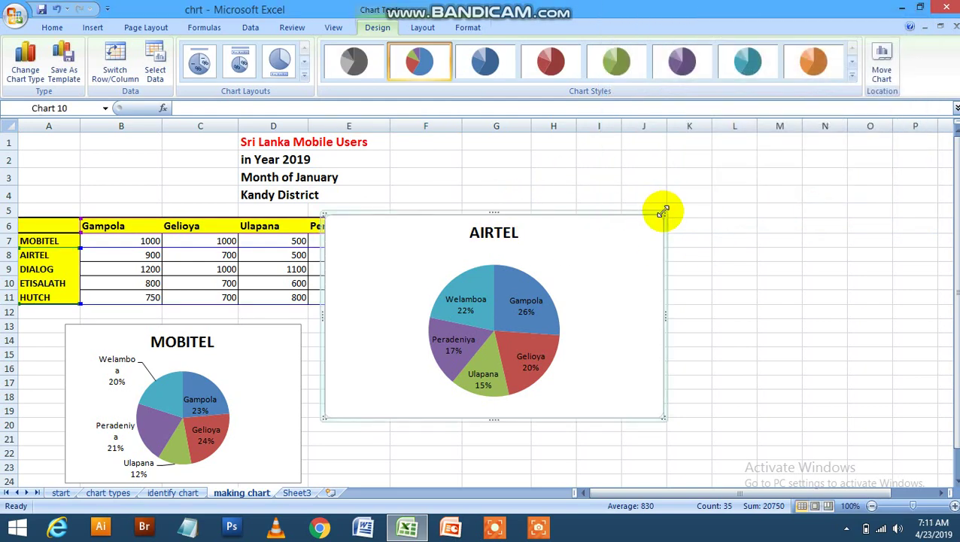
drag(662, 211, 545, 343)
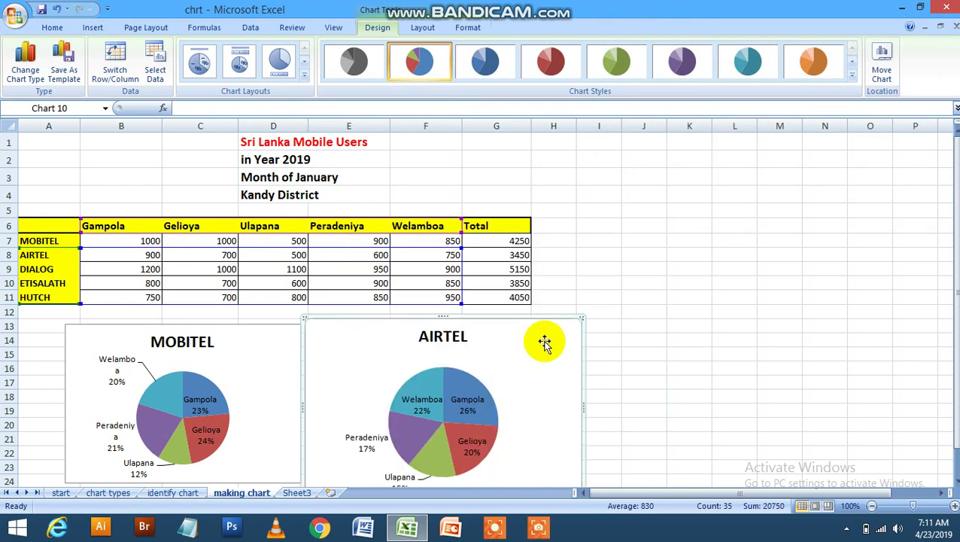
drag(57, 228, 450, 295)
Insert a third 2-D pie chart with town names and percentage labels
click(92, 27)
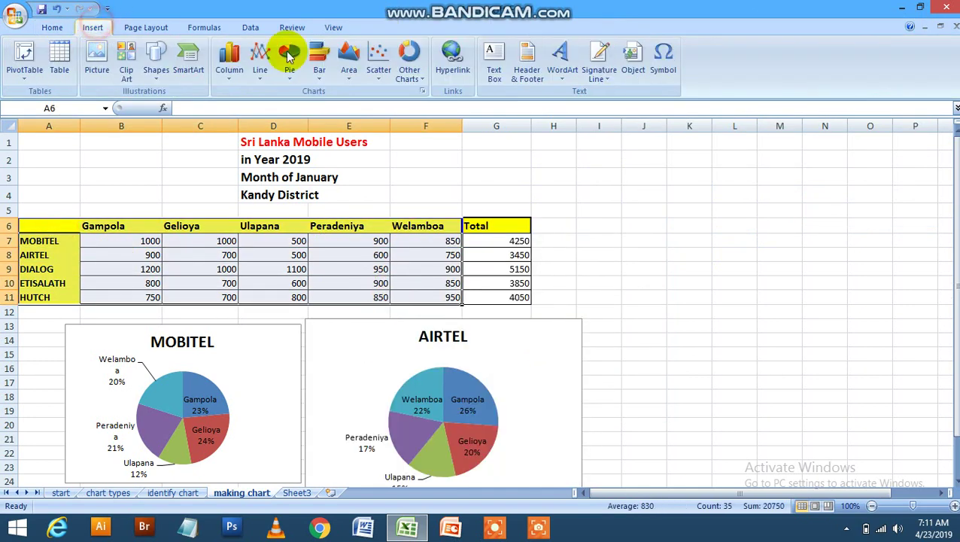
click(290, 57)
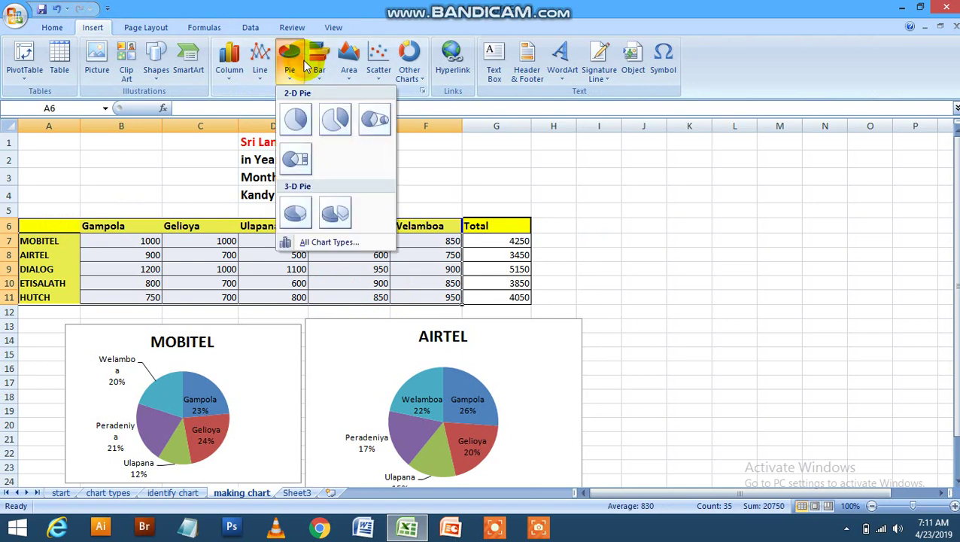
click(302, 115)
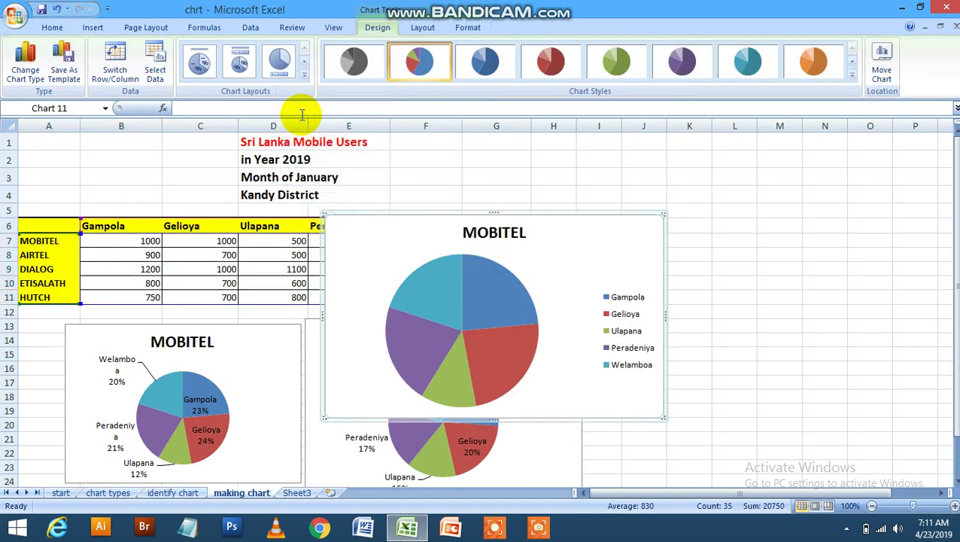
click(200, 61)
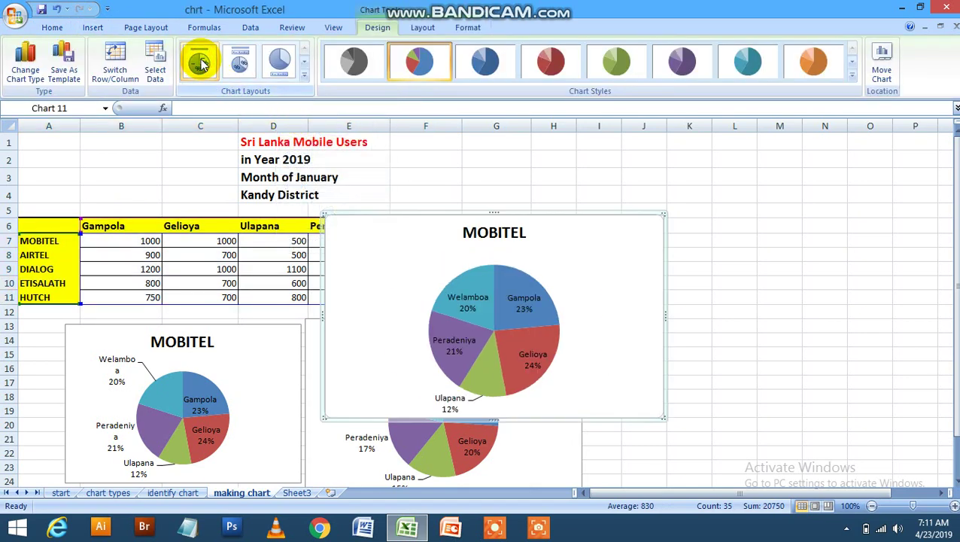
Remove the MOBITEL and AIRTEL series to show DIALOG, and size it right of AIRTEL
click(155, 73)
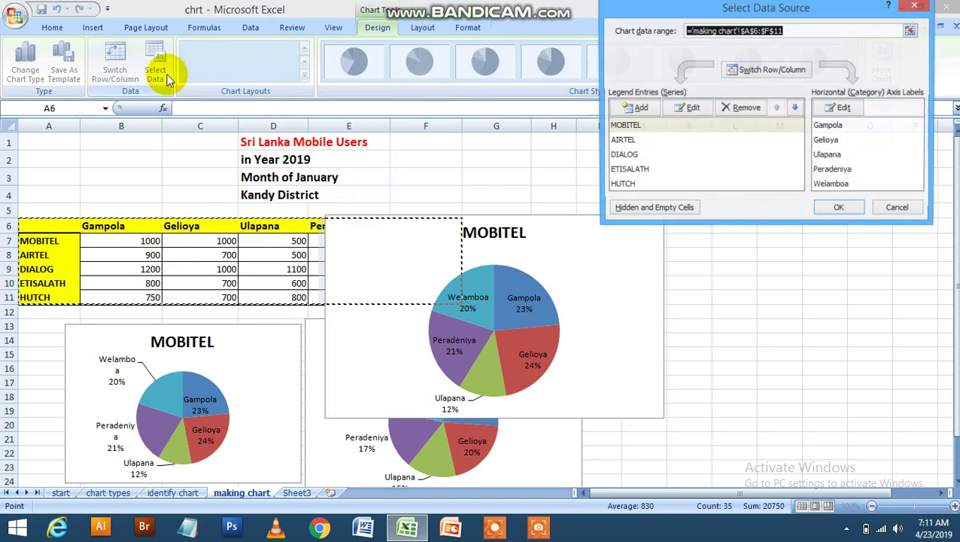
click(737, 108)
click(733, 109)
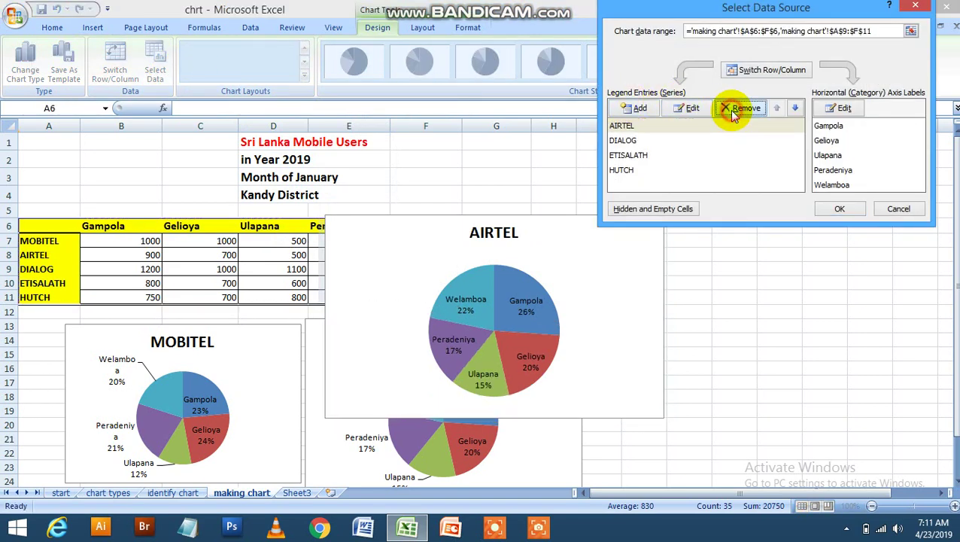
click(840, 209)
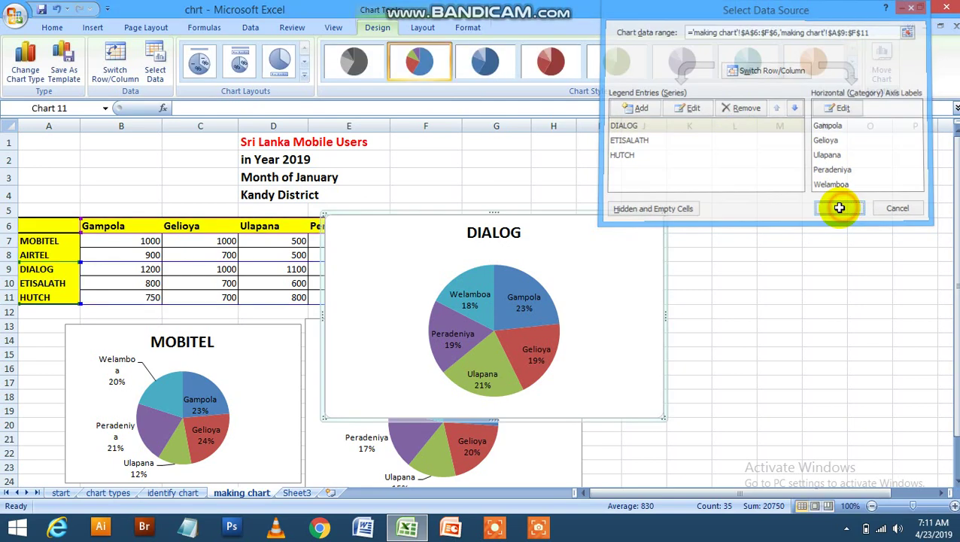
drag(664, 211, 801, 343)
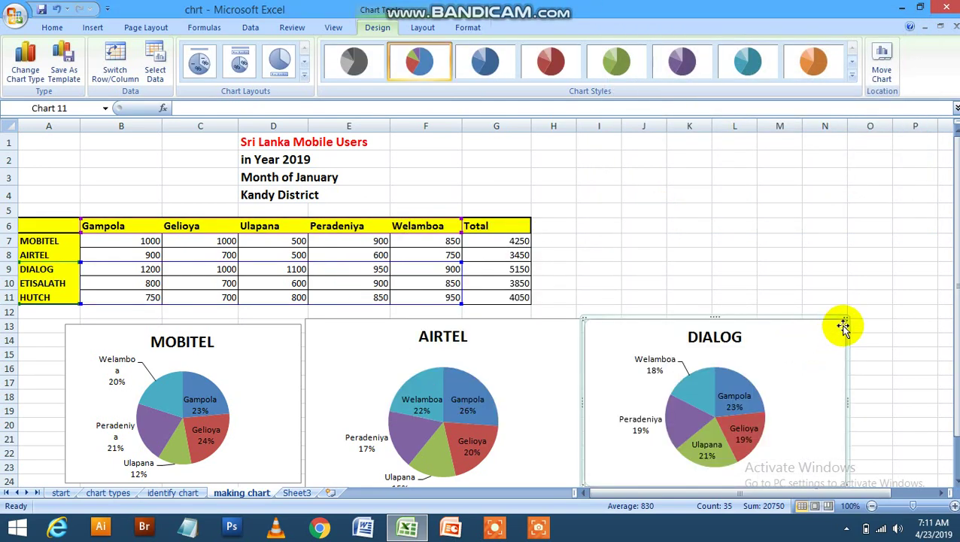
drag(847, 316, 868, 307)
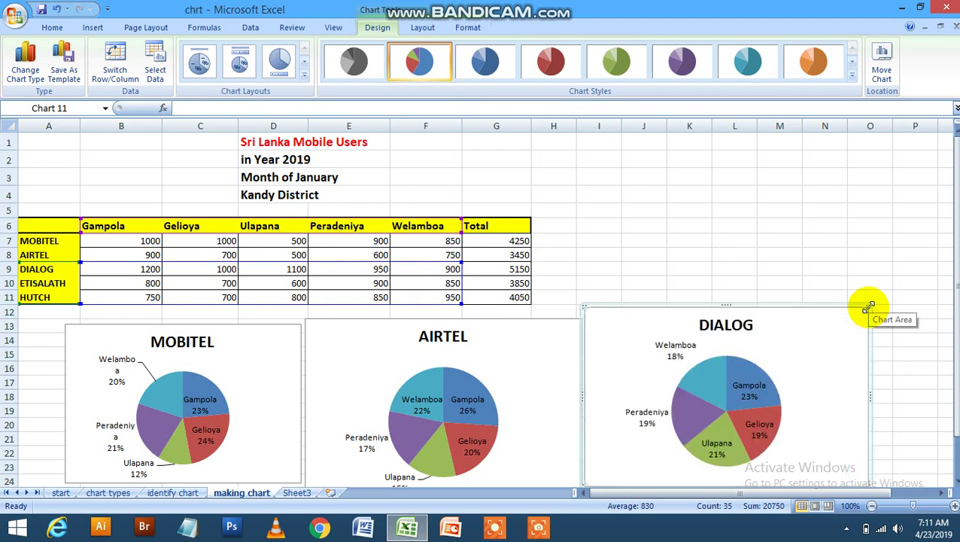
Delete the DIALOG, AIRTEL and MOBITEL pie charts
key(Delete)
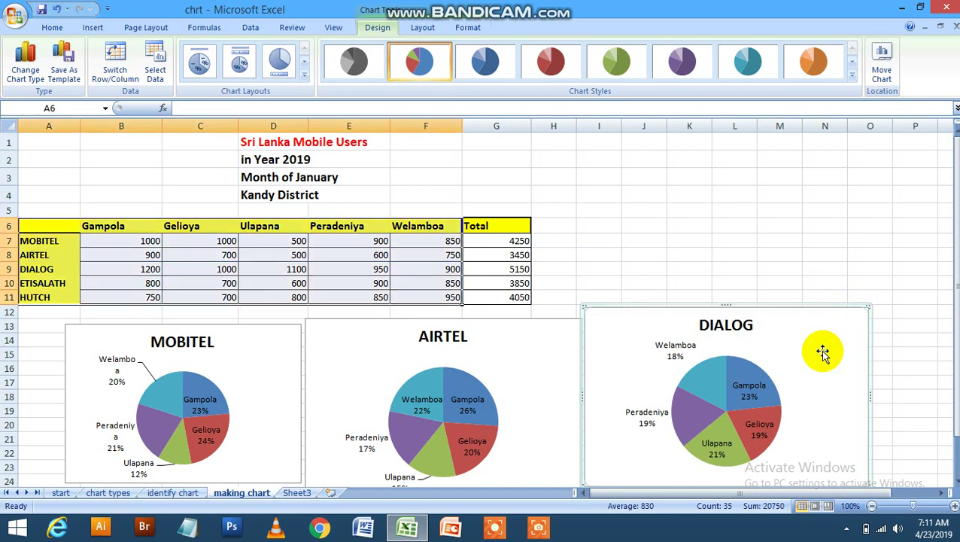
click(562, 364)
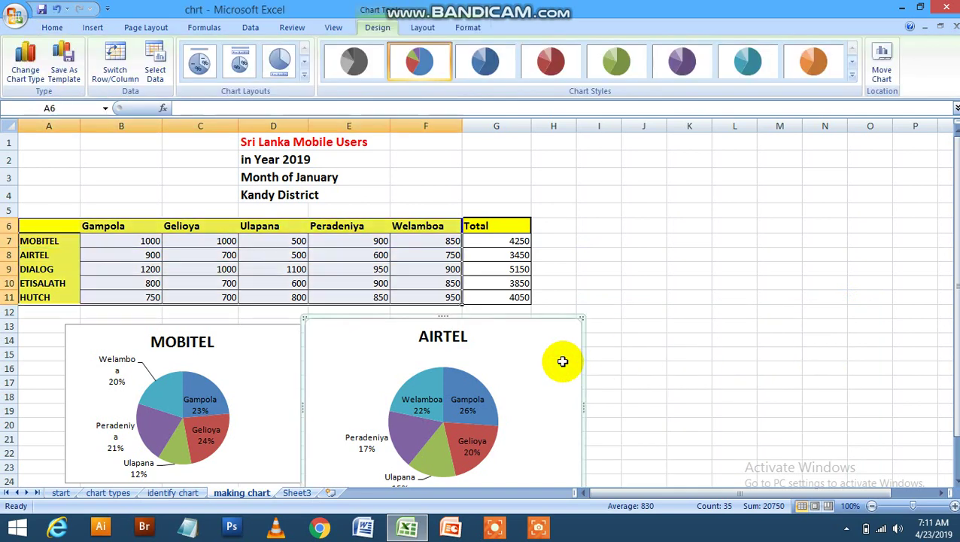
key(Delete)
click(253, 382)
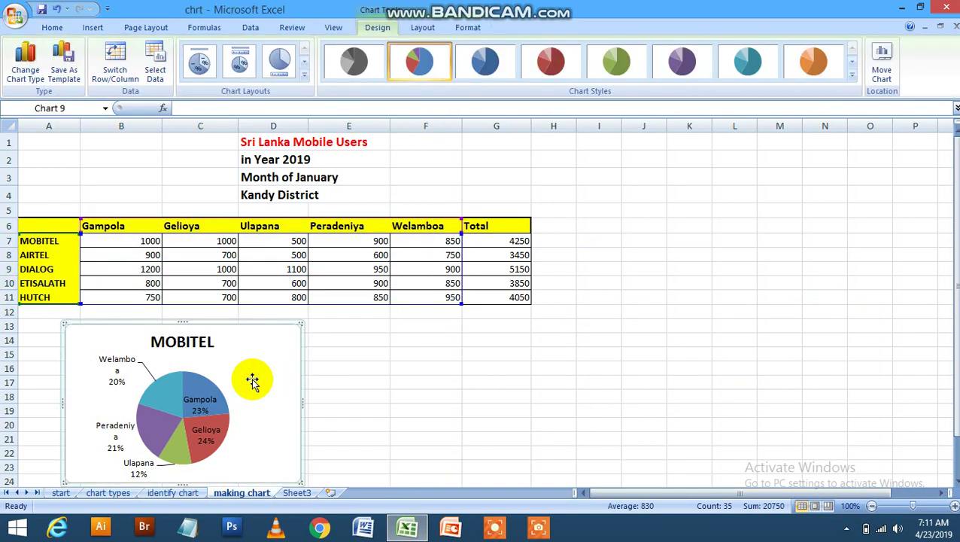
key(Delete)
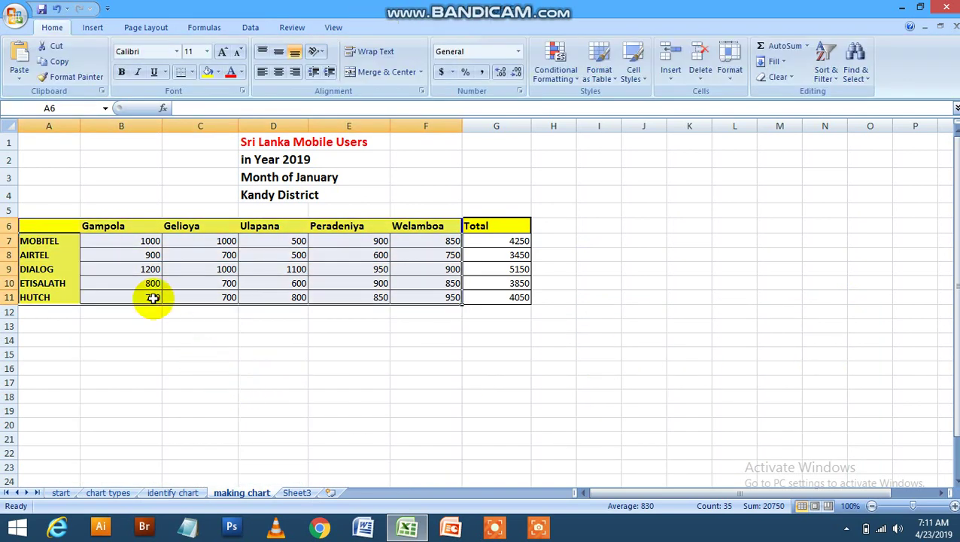
Reselect the table range A6:F11
click(76, 229)
drag(76, 229, 422, 298)
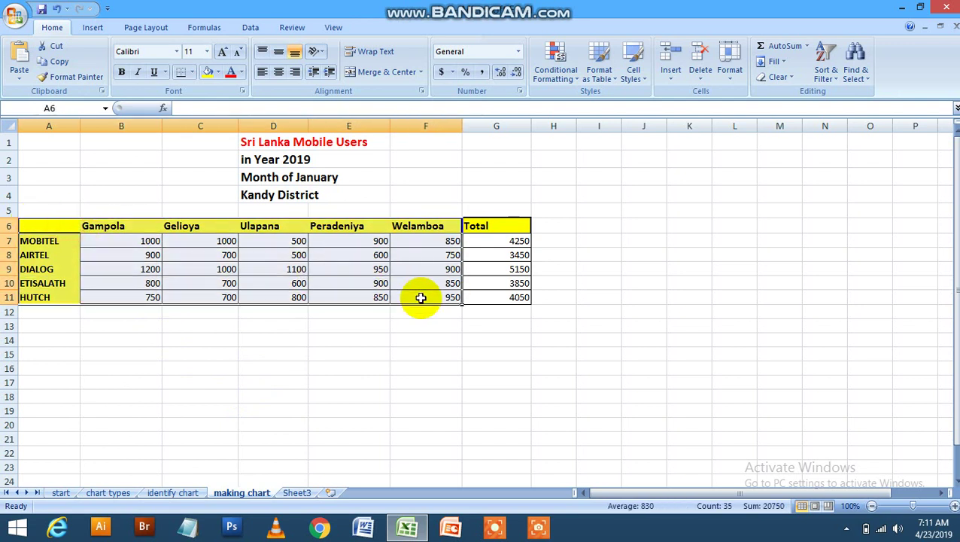
click(94, 28)
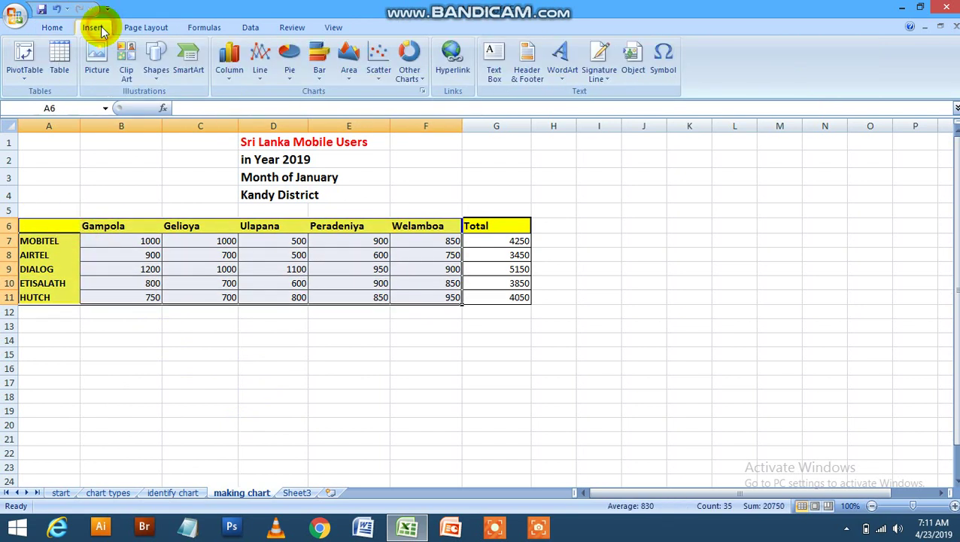
Insert a 2-D line chart of users by town, placed right of the table and enlarged
click(251, 66)
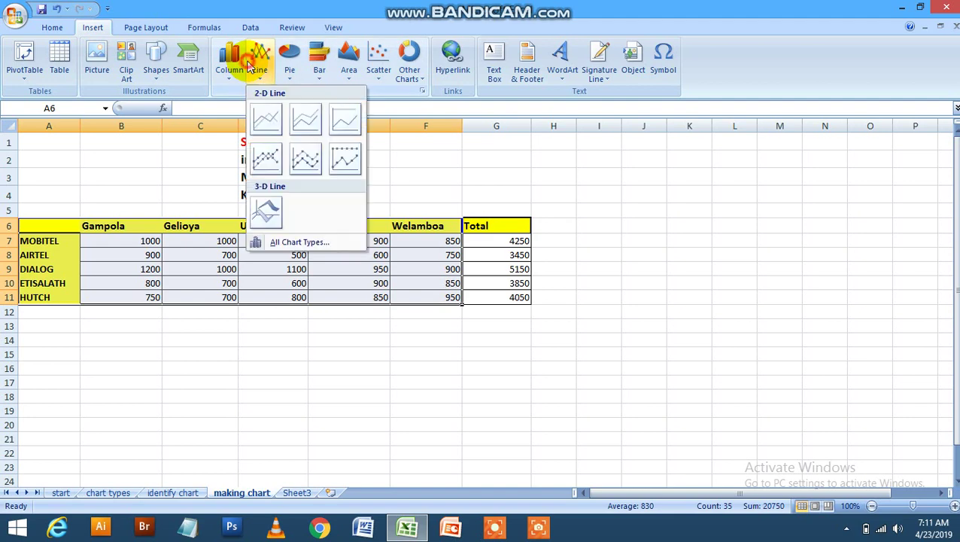
click(268, 122)
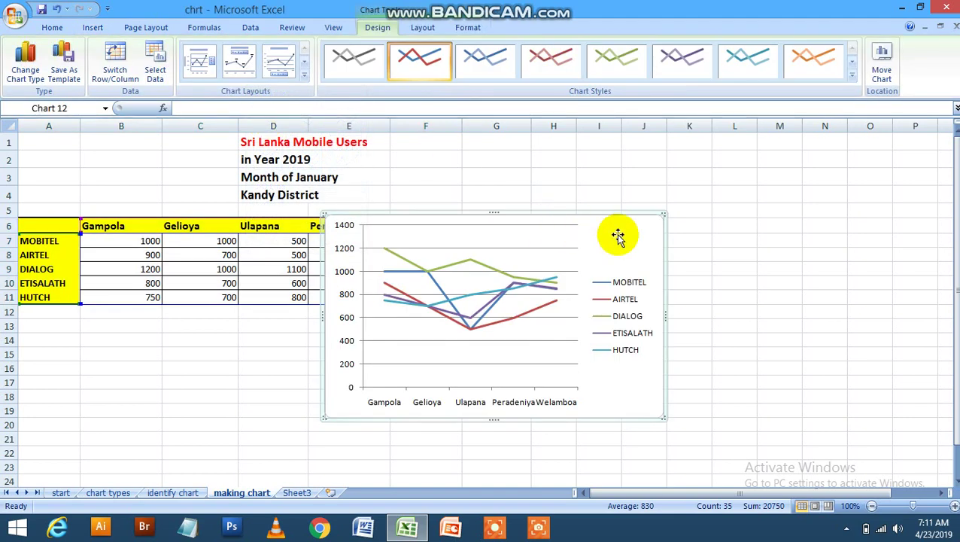
drag(619, 236, 819, 269)
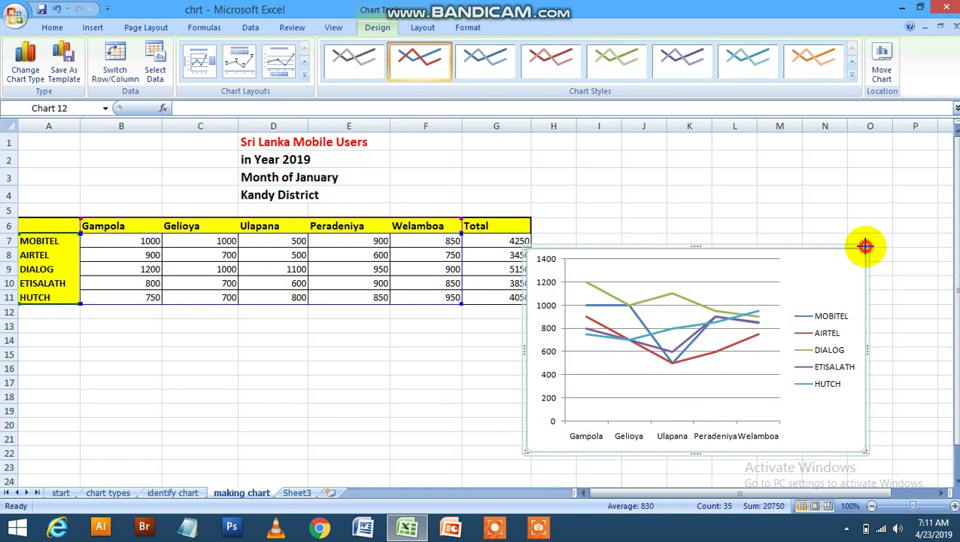
drag(866, 246, 901, 215)
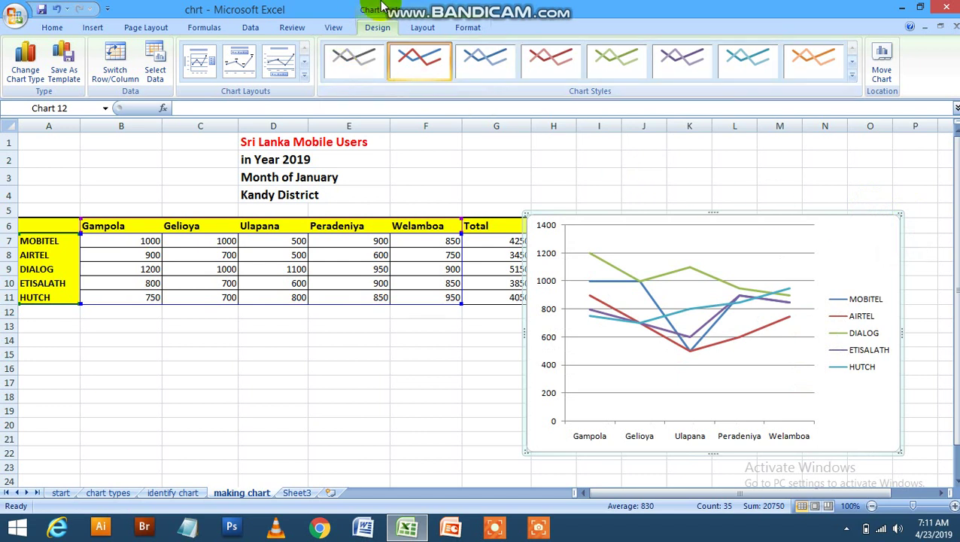
mouse_move(468, 7)
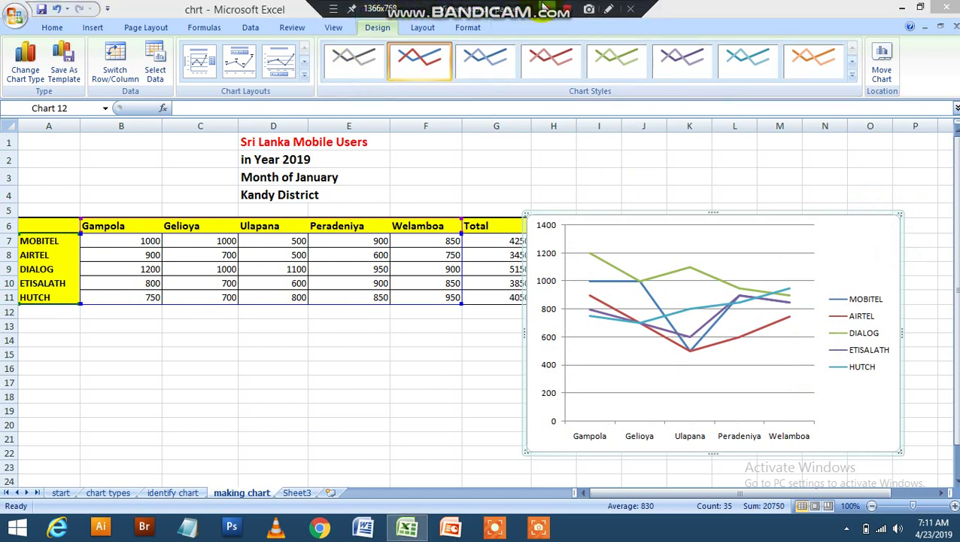